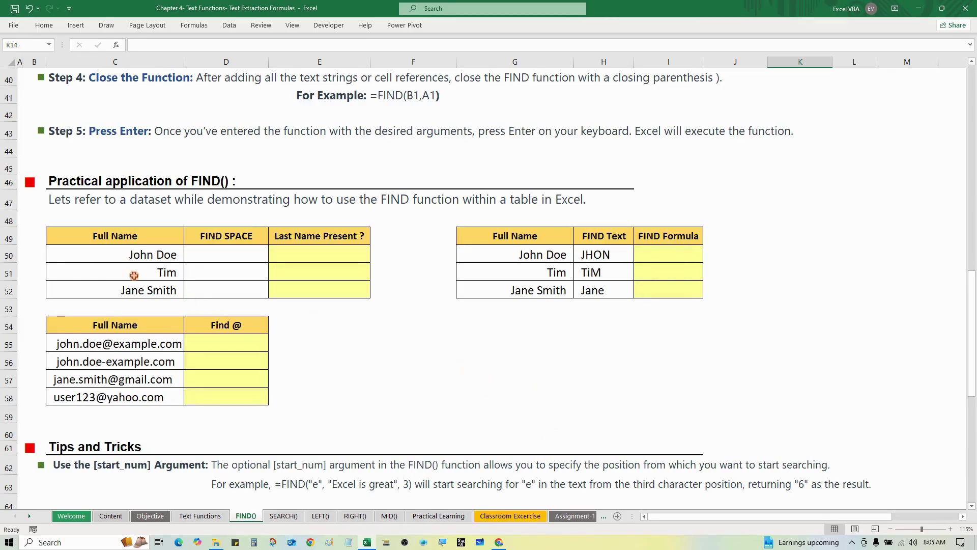
- In D50 under FIND SPACE, enter =FIND(" ",C50) to locate the space in the first full name
{"action": "left_click_drag", "start_coordinate": [111, 244], "coordinate": [116, 286]}
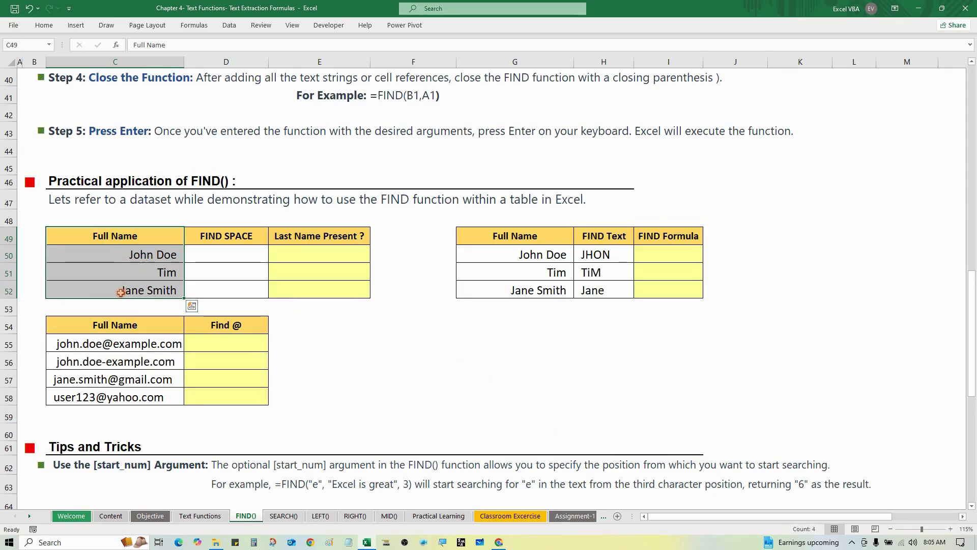
{"action": "left_click", "coordinate": [222, 256]}
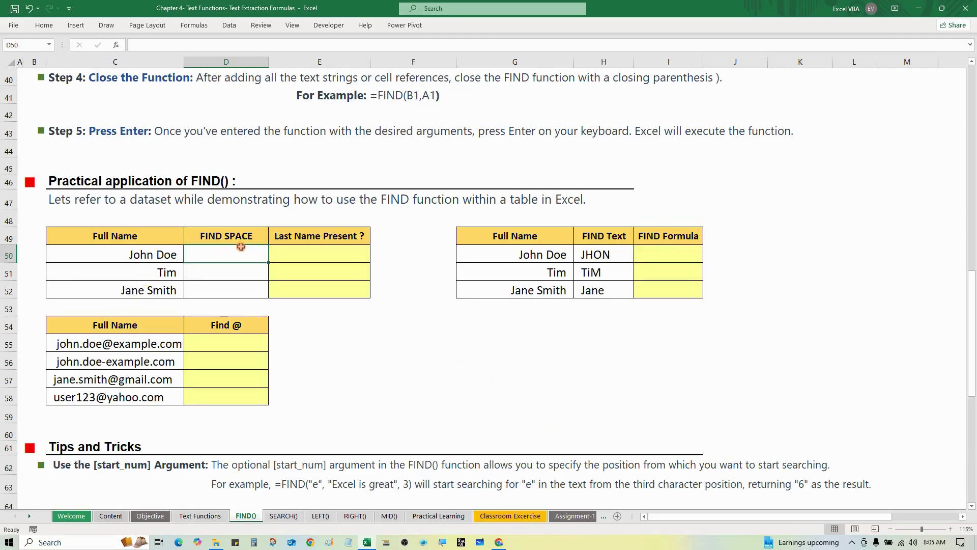
{"action": "type", "text": "=fin"}
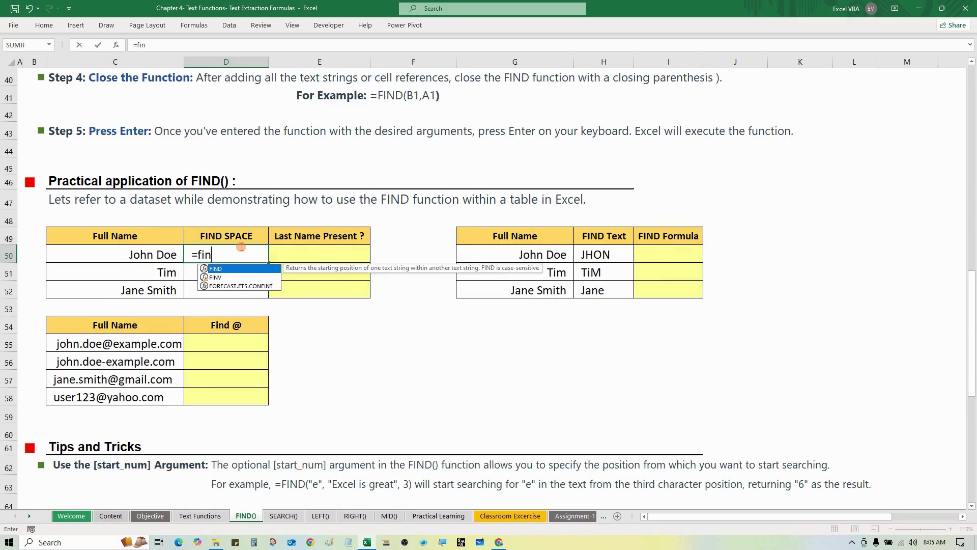
{"action": "key", "text": "Tab"}
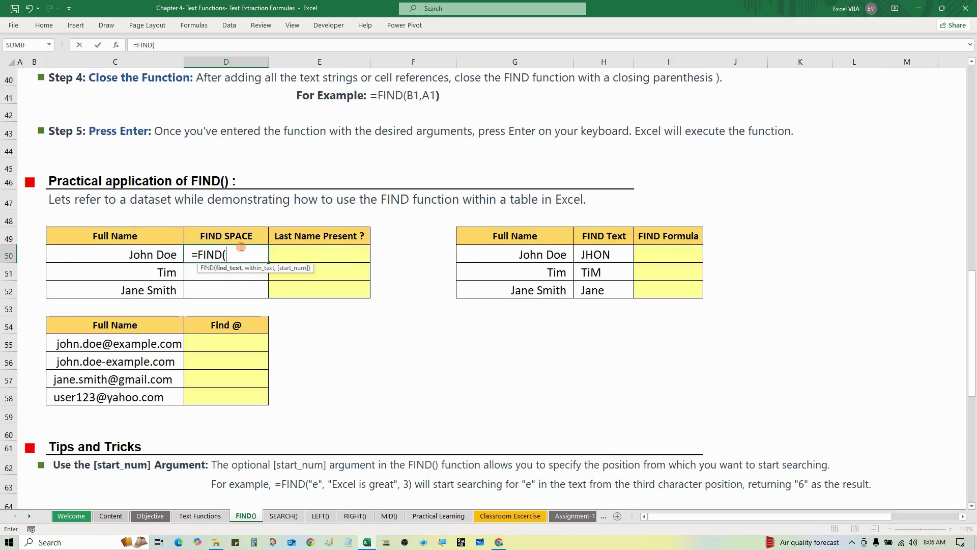
{"action": "type", "text": "\" \"\""}
{"action": "key", "text": "BackSpace"}
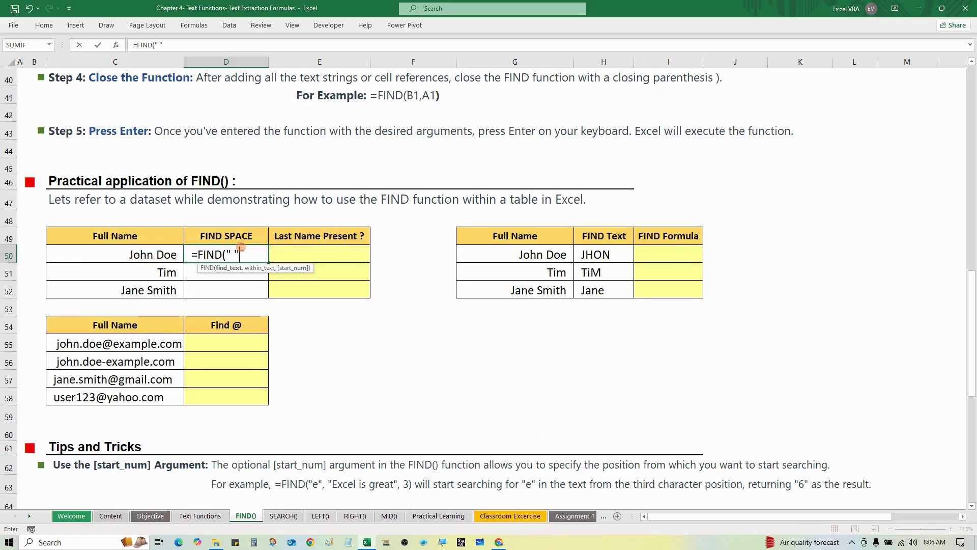
{"action": "type", "text": ","}
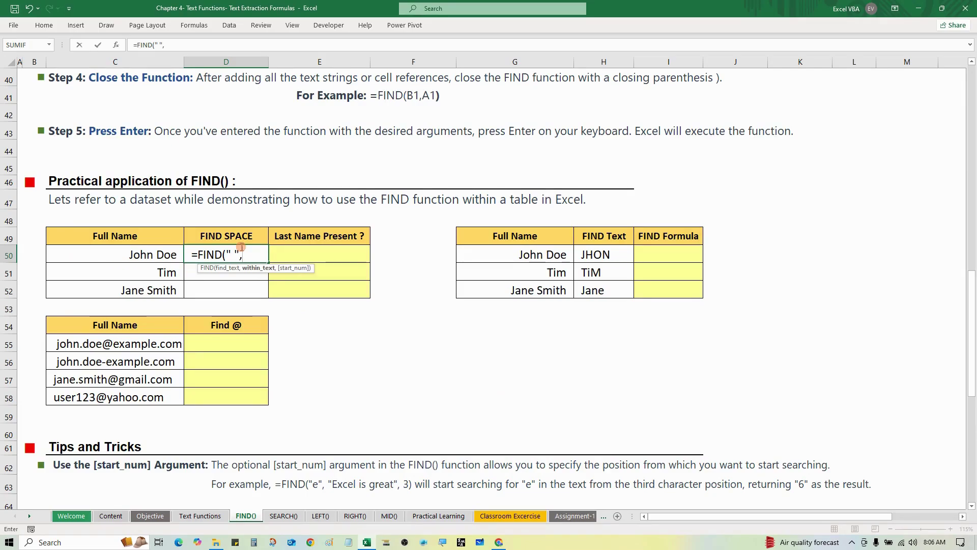
{"action": "key", "text": "Left"}
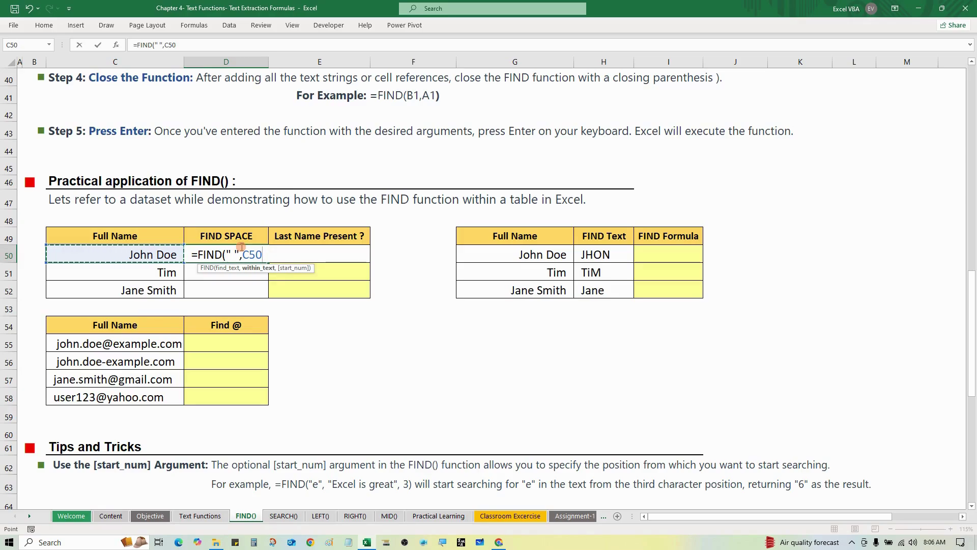
{"action": "type", "text": ","}
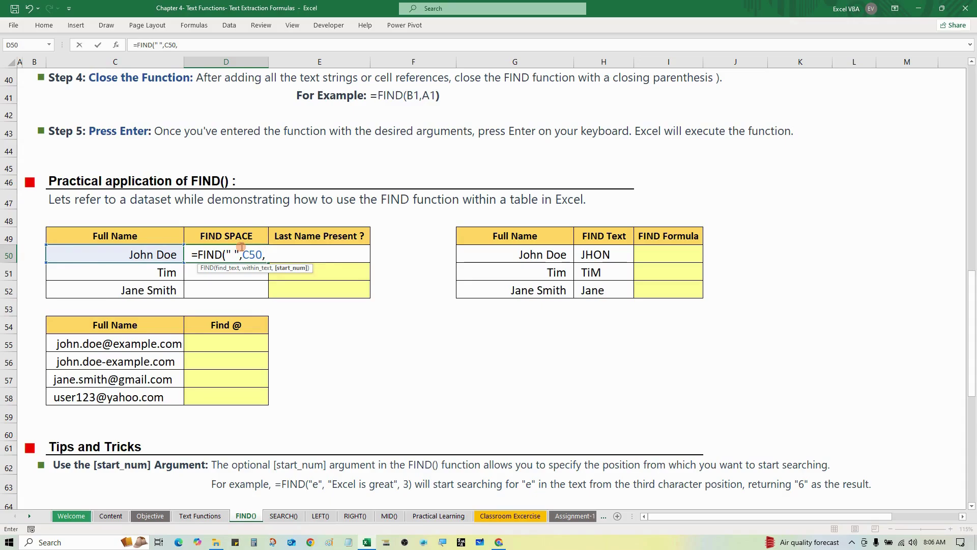
{"action": "type", "text": "1"}
{"action": "key", "text": "BackSpace"}
{"action": "key", "text": "BackSpace"}
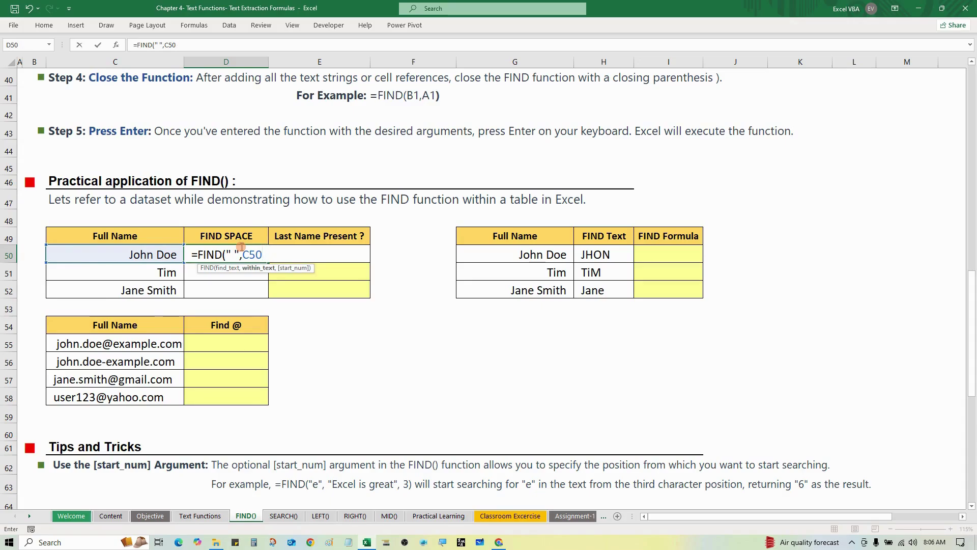
{"action": "type", "text": ")"}
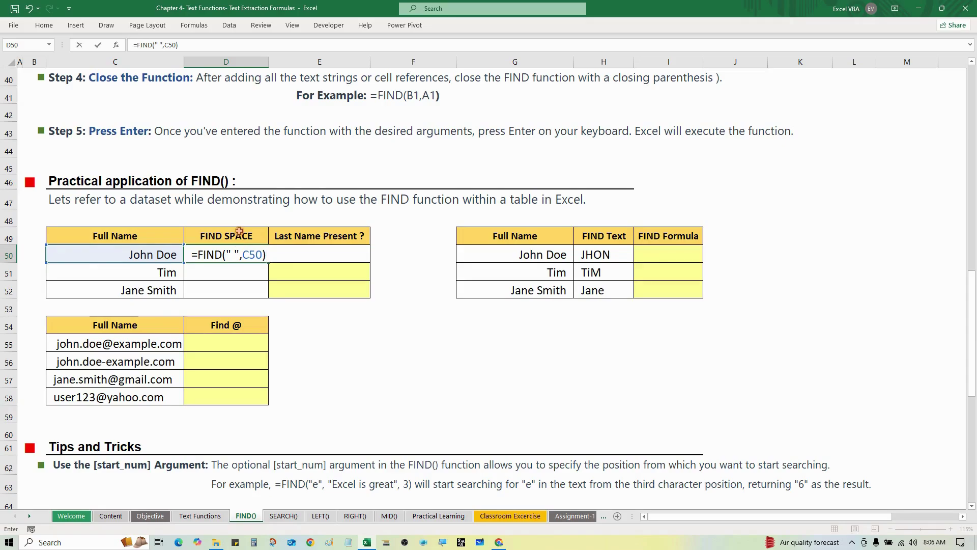
{"action": "key", "text": "ctrl+Return"}
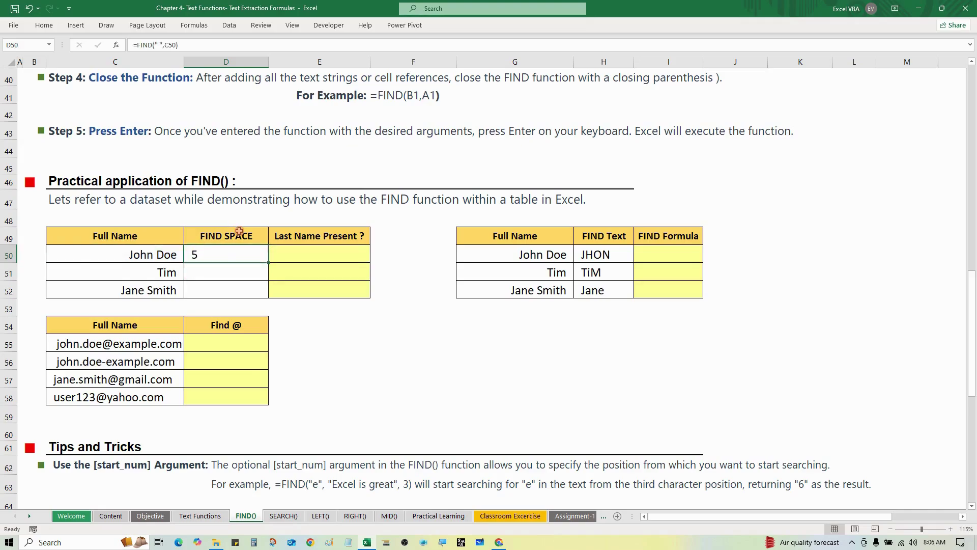
{"action": "key", "text": "Left"}
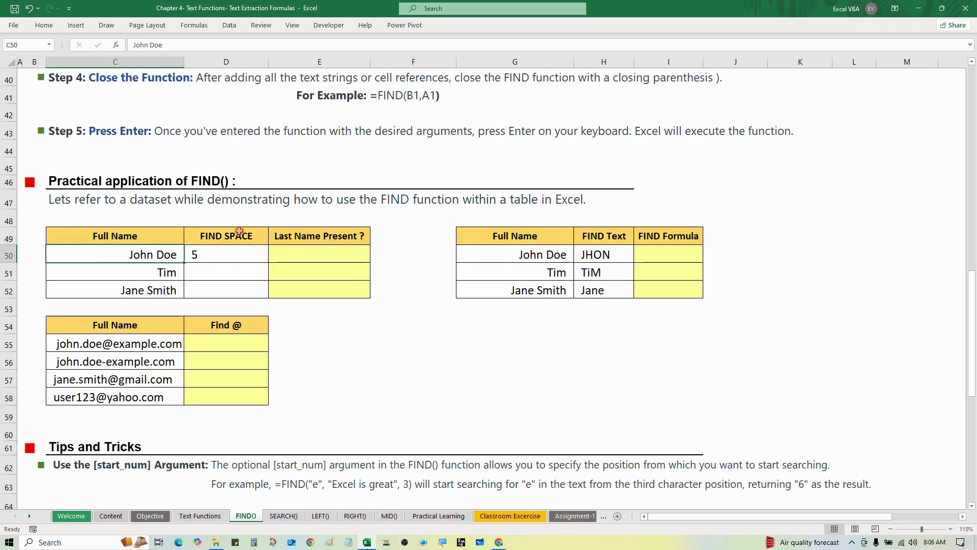
- In D51, enter =FIND(" ",C51) to look for a space in the second full name
{"action": "left_click", "coordinate": [222, 274]}
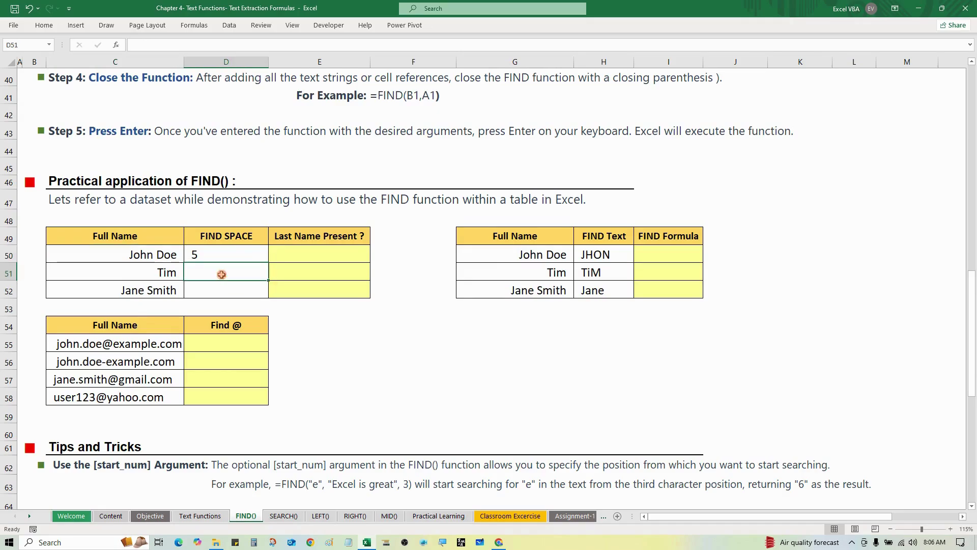
{"action": "type", "text": "=find"}
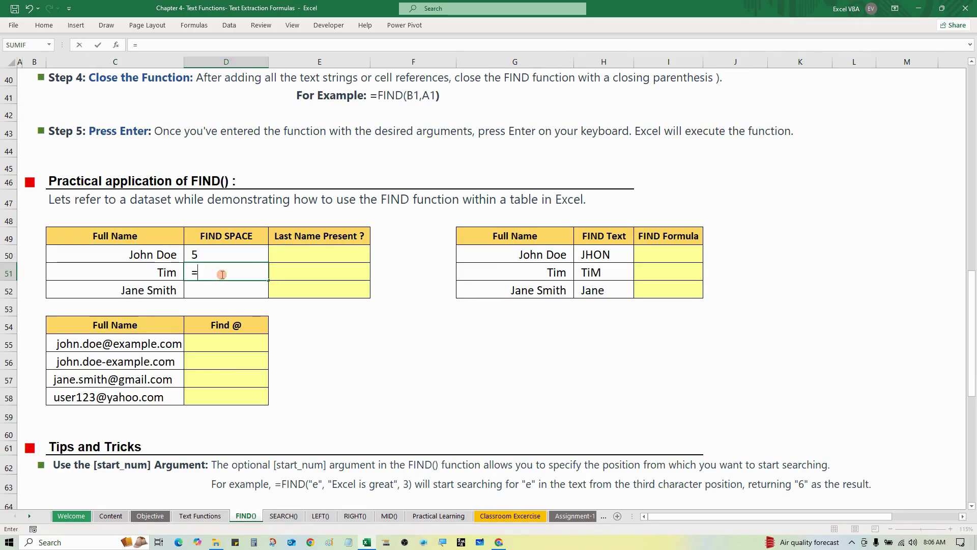
{"action": "key", "text": "Tab"}
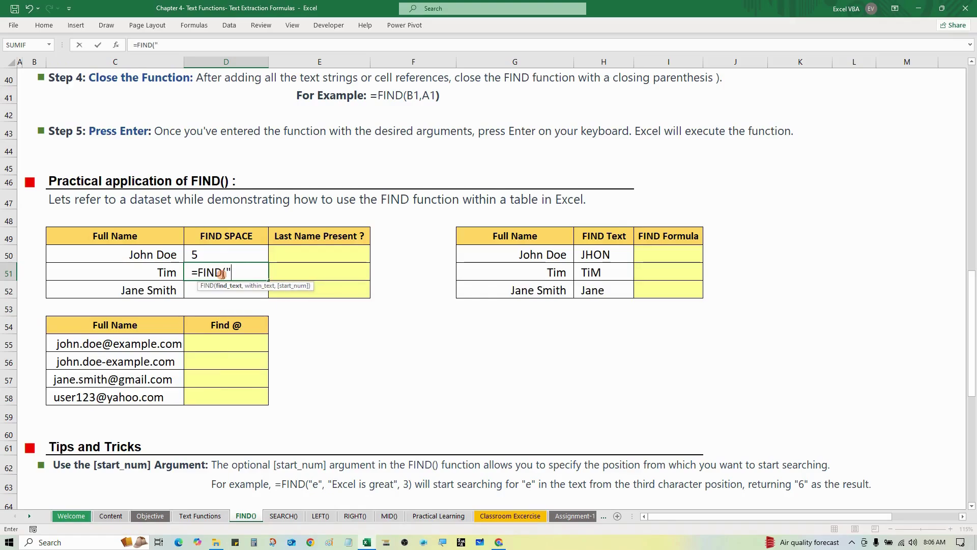
{"action": "type", "text": "\" \""}
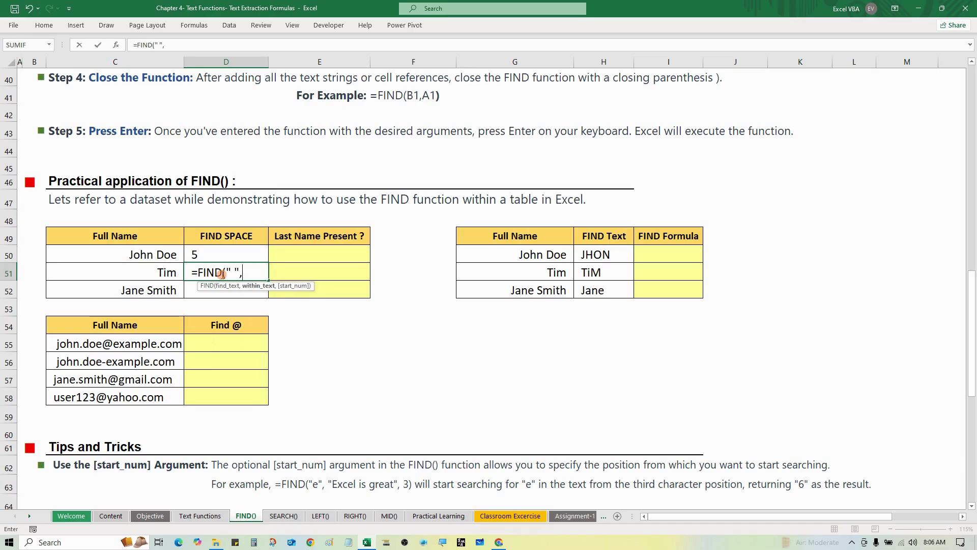
{"action": "type", "text": ","}
{"action": "key", "text": "Left"}
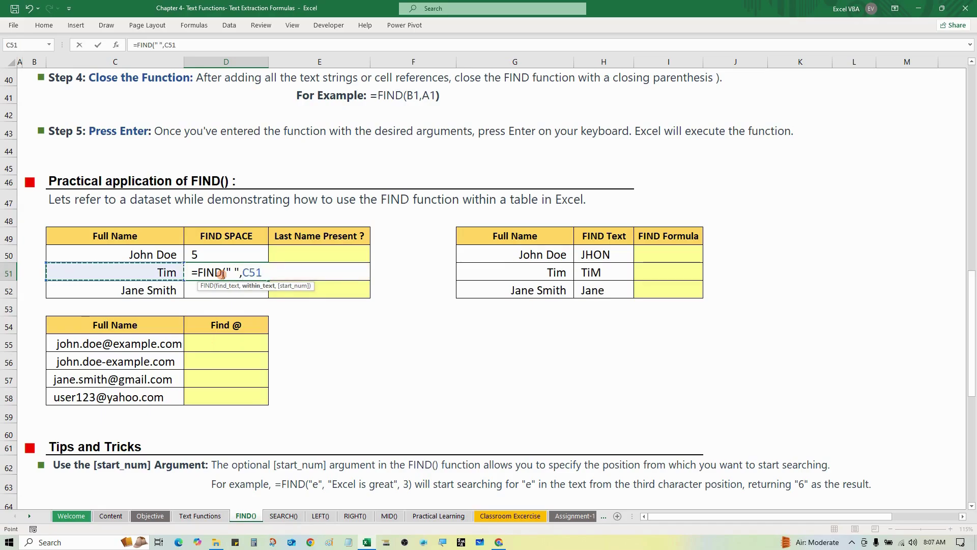
{"action": "type", "text": ")"}
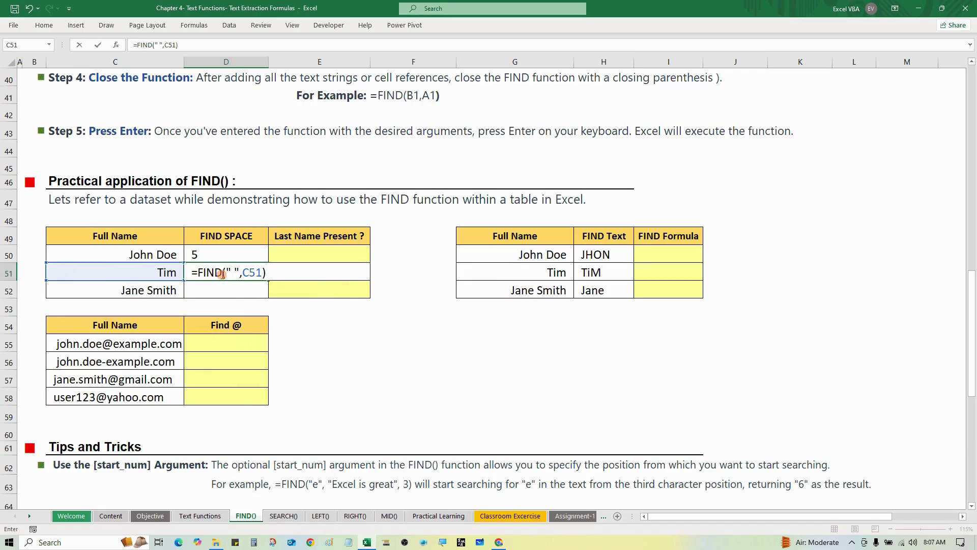
{"action": "key", "text": "Return"}
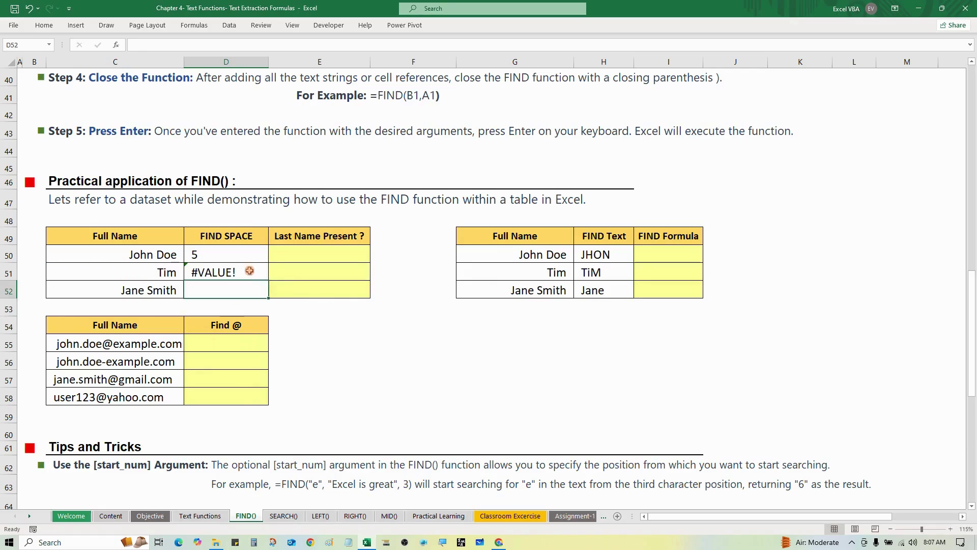
- In D52, enter =FIND(" ",C52) to locate the space in the third full name
{"action": "left_click", "coordinate": [306, 269]}
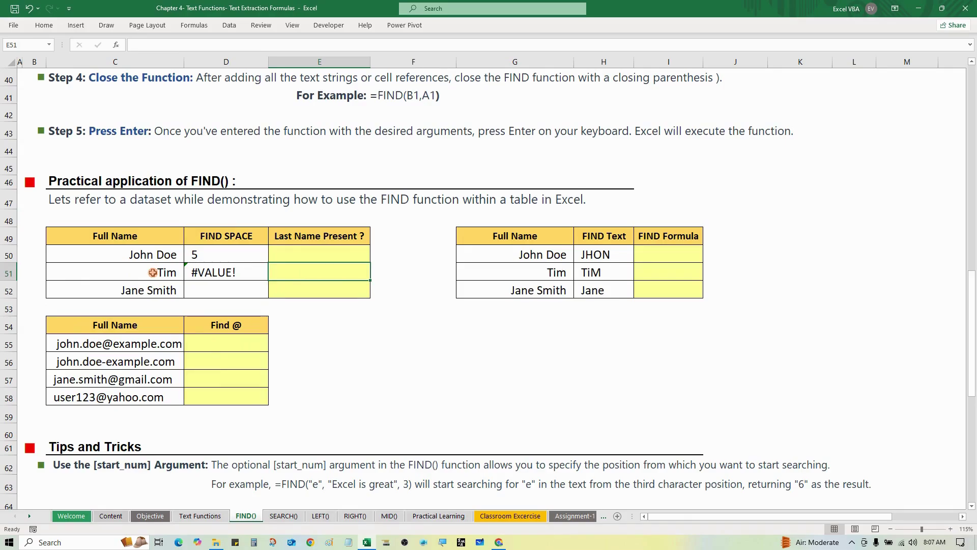
{"action": "left_click", "coordinate": [193, 293]}
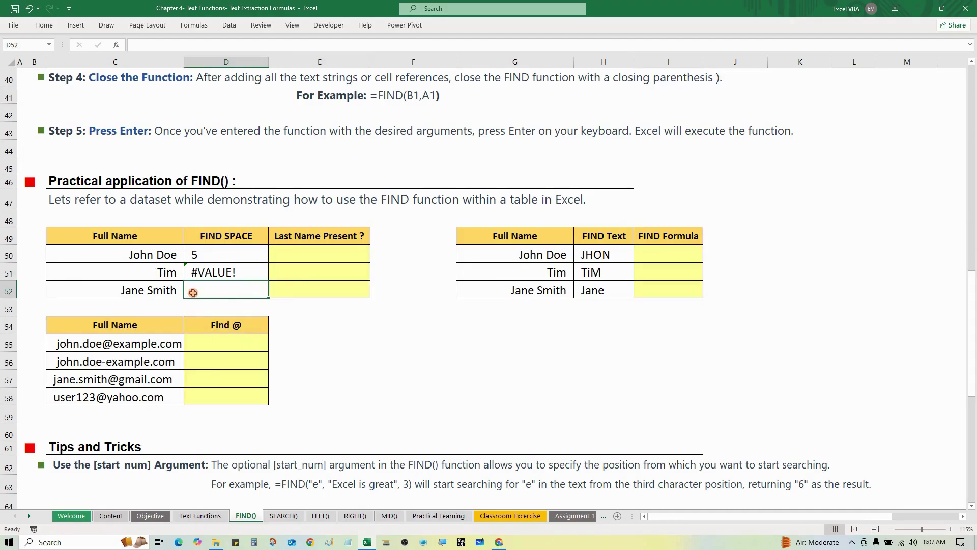
{"action": "type", "text": "="}
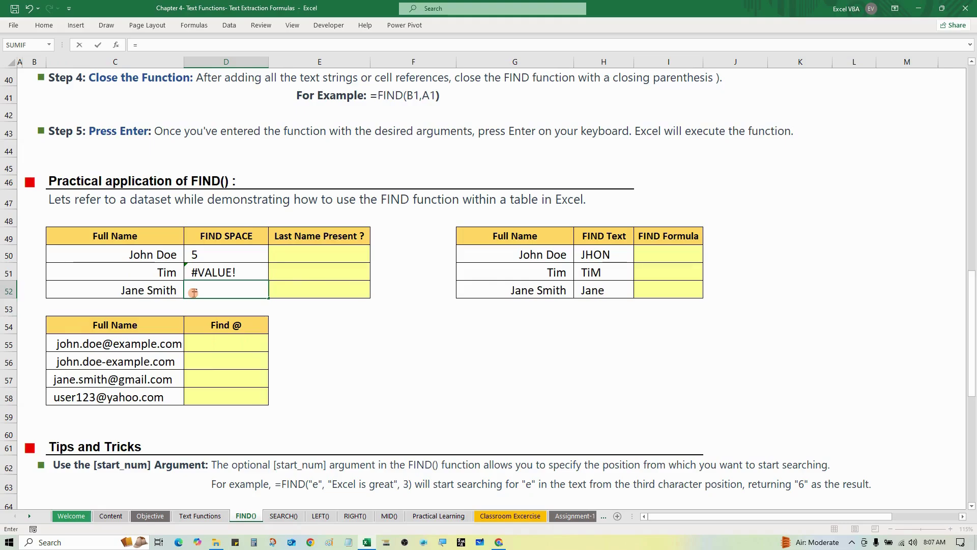
{"action": "type", "text": "fin"}
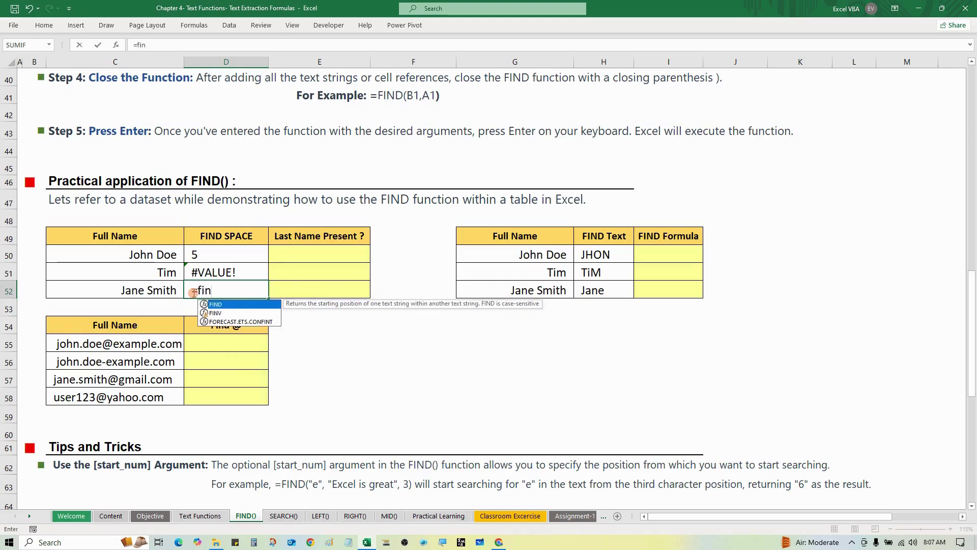
{"action": "key", "text": "Tab"}
{"action": "key", "text": "Left"}
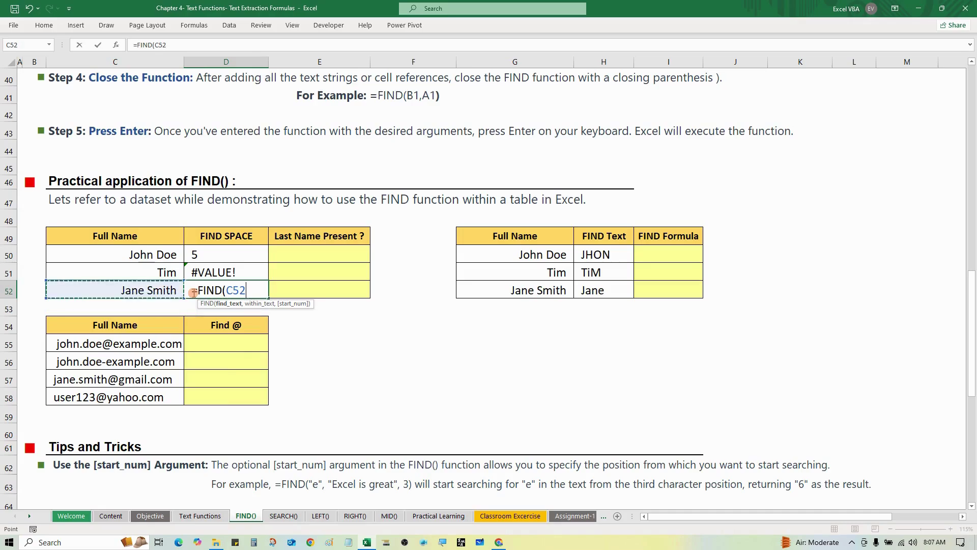
{"action": "key", "text": "BackSpace"}
{"action": "key", "text": "BackSpace"}
{"action": "key", "text": "BackSpace"}
{"action": "key", "text": "BackSpace"}
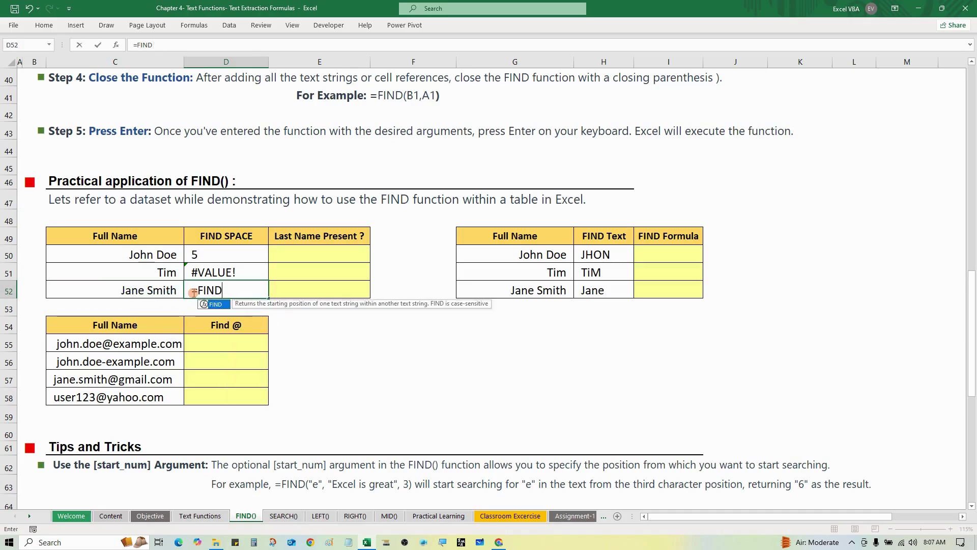
{"action": "type", "text": "("}
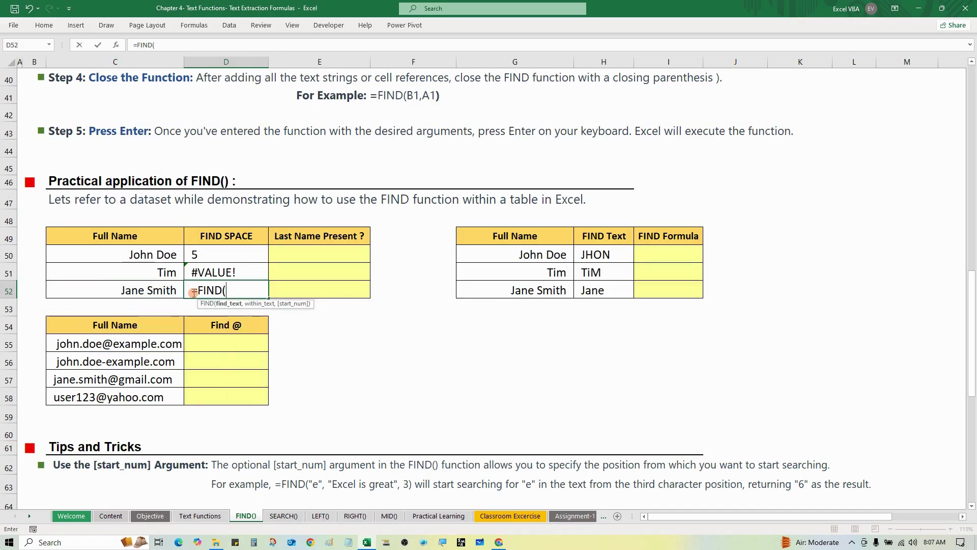
{"action": "type", "text": "\" \","}
{"action": "key", "text": "Left"}
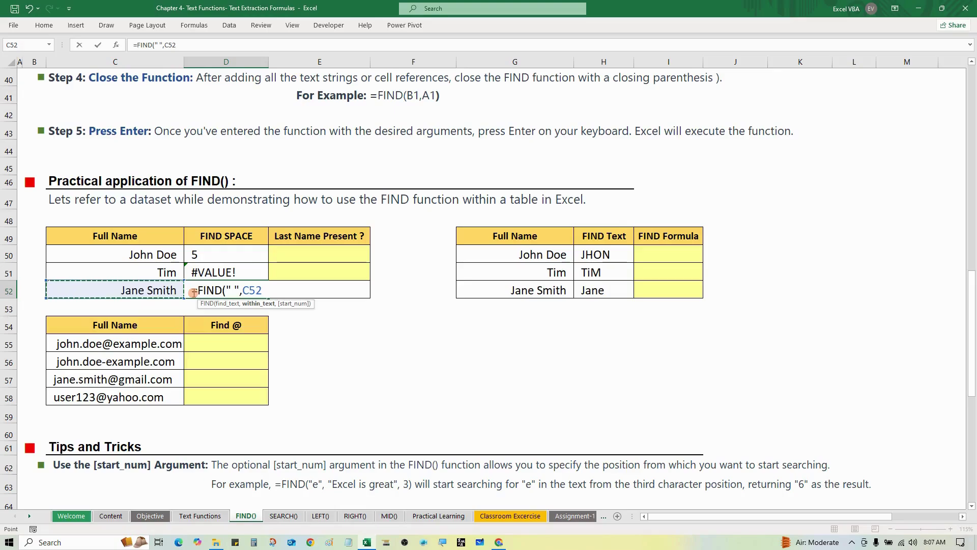
{"action": "key", "text": "Return"}
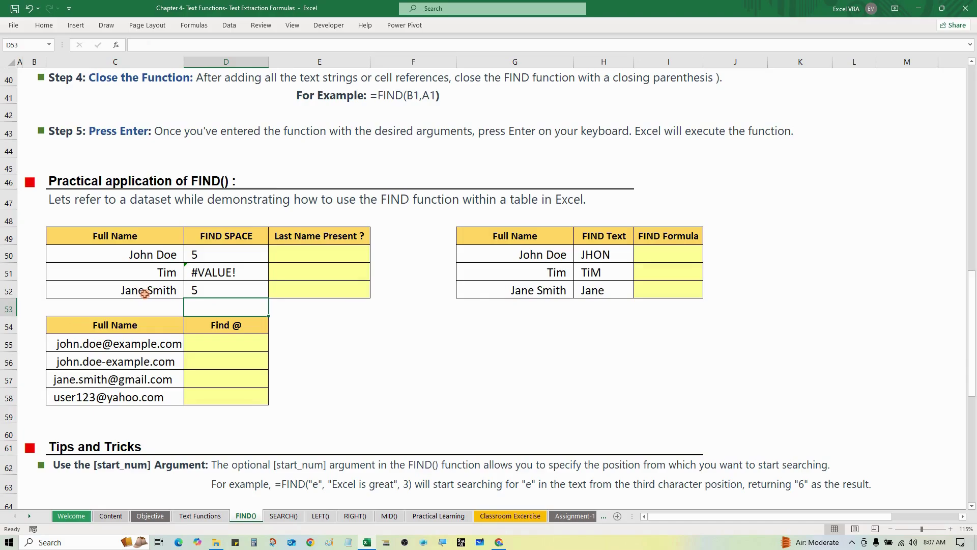
- In E50 under Last Name Present ?, enter =ISERROR(D50) to test the FIND result for an error
{"action": "left_click", "coordinate": [298, 257]}
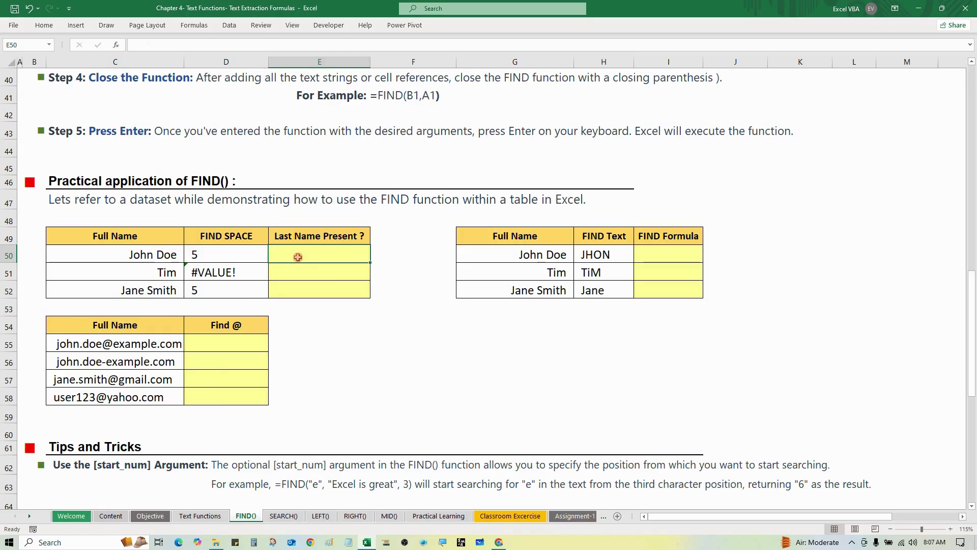
{"action": "type", "text": "="}
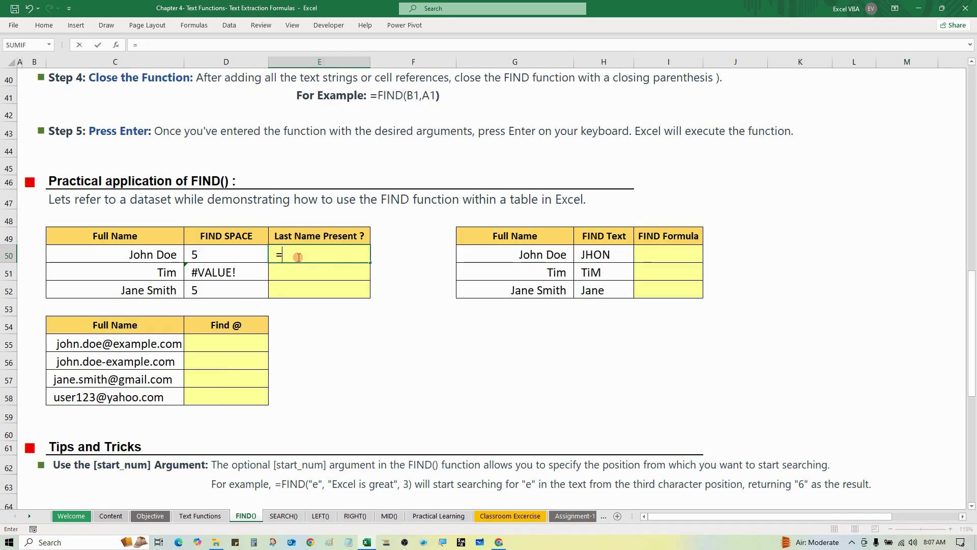
{"action": "type", "text": "is"}
{"action": "key", "text": "Down"}
{"action": "key", "text": "Down"}
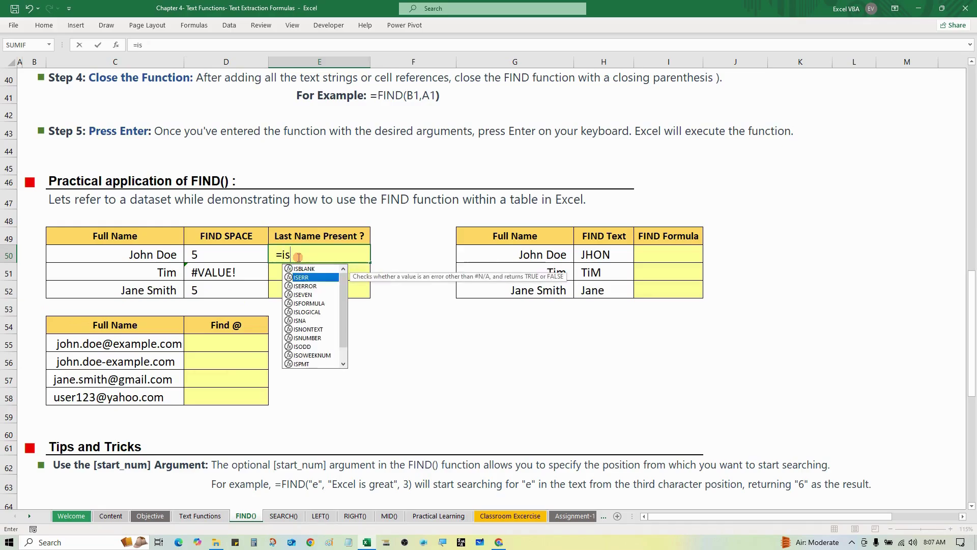
{"action": "key", "text": "Tab"}
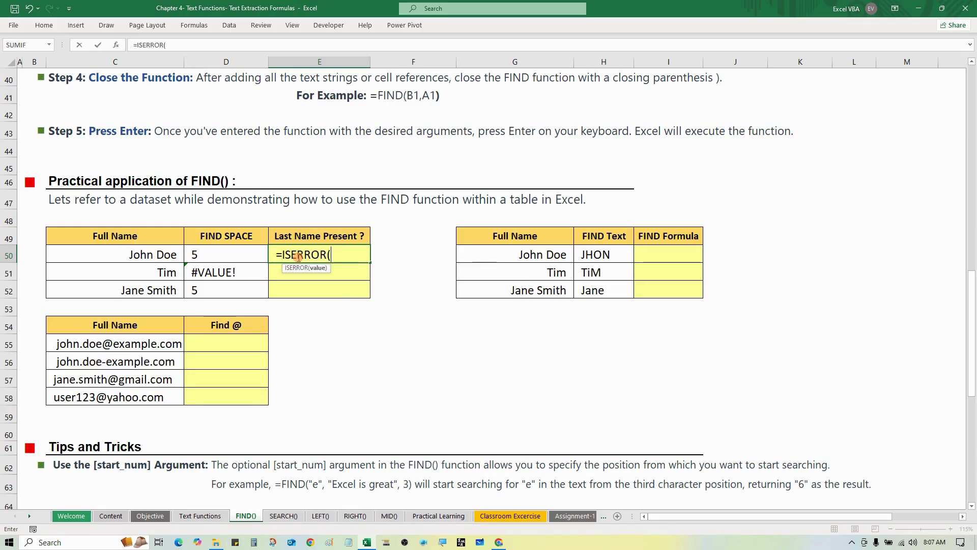
{"action": "key", "text": "Left"}
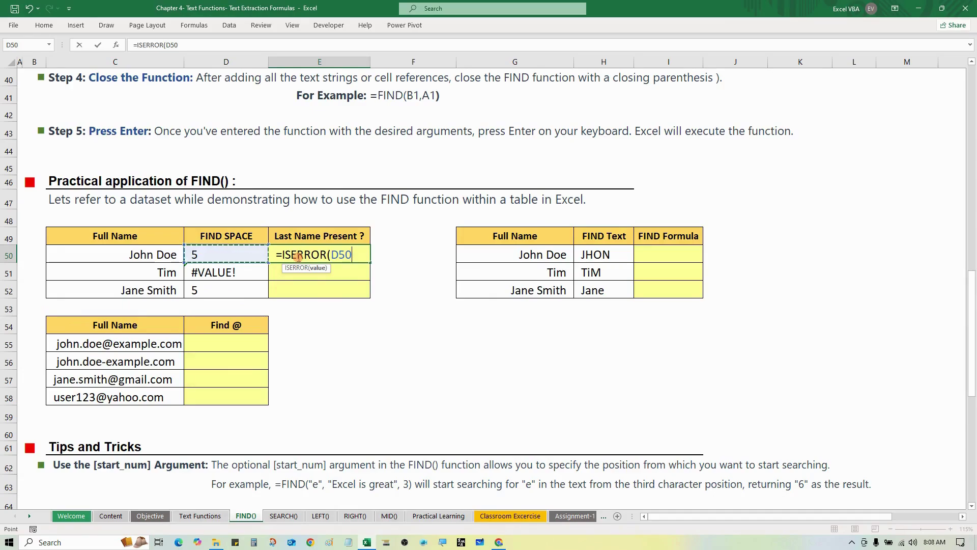
{"action": "key", "text": "Return"}
- Fill the ISERROR formula from E50 down through E52
{"action": "key", "text": "Up"}
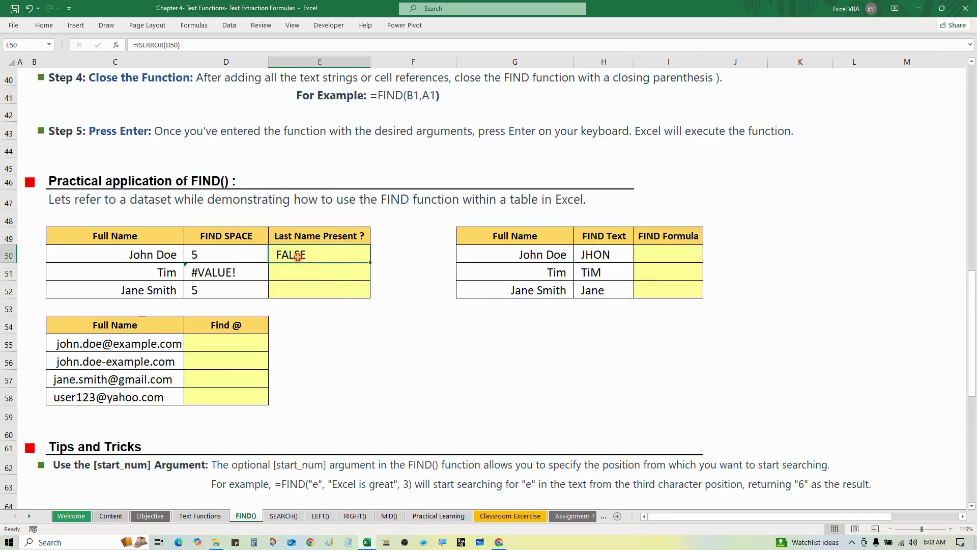
{"action": "key", "text": "shift+Down"}
{"action": "key", "text": "shift+Down"}
{"action": "key", "text": "ctrl+d"}
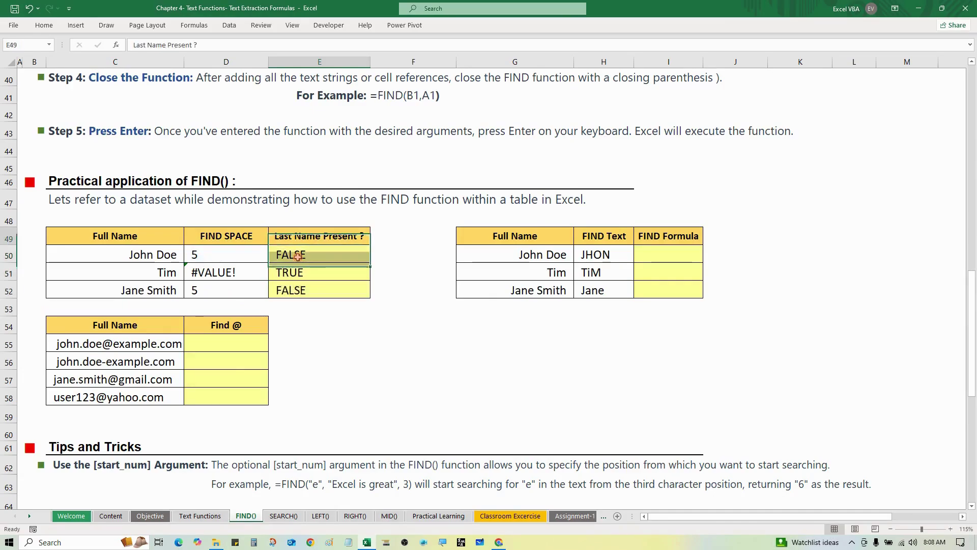
- Review the Last Name Present ? results in E50:E52 against the FIND SPACE results in D50 and D51
{"action": "key", "text": "Up"}
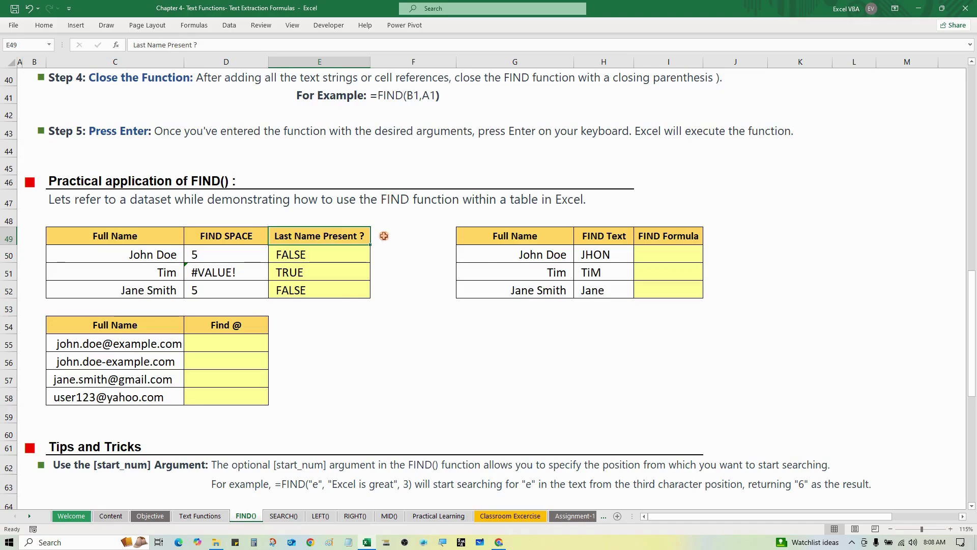
{"action": "left_click", "coordinate": [318, 253]}
{"action": "left_click", "coordinate": [318, 291]}
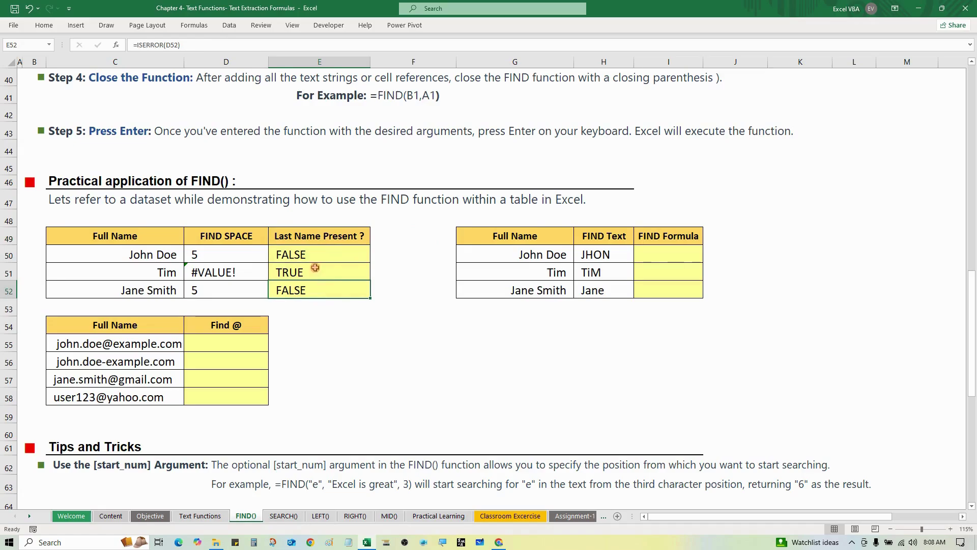
{"action": "left_click", "coordinate": [227, 251]}
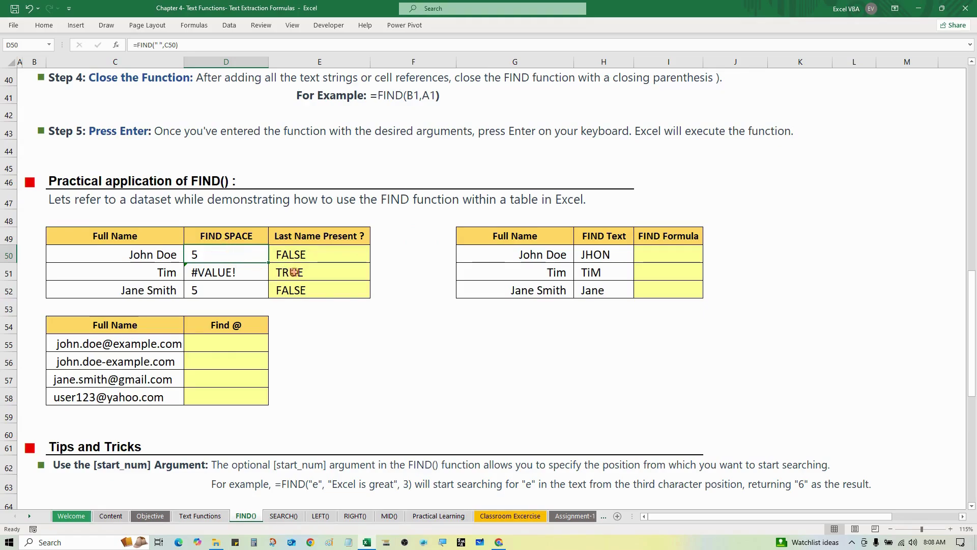
{"action": "left_click", "coordinate": [234, 274]}
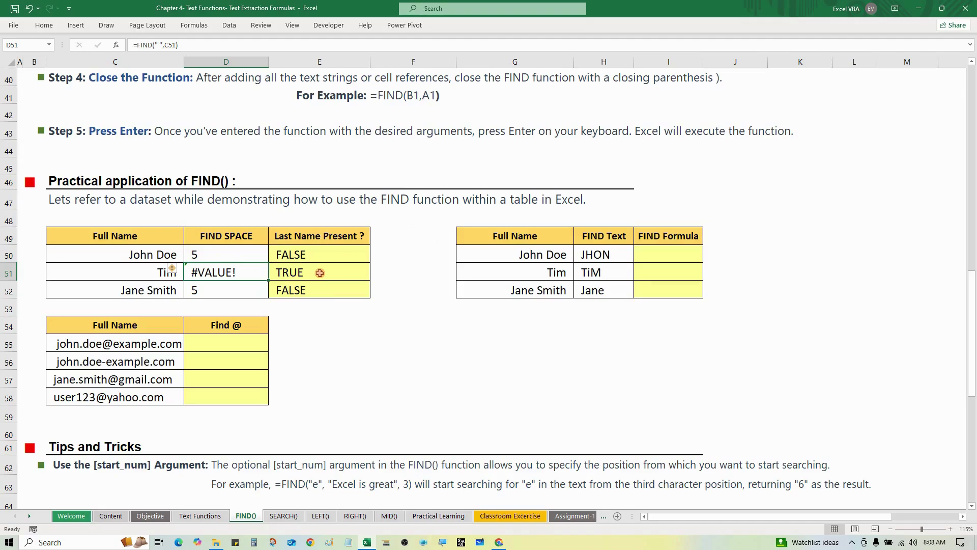
- Clear the ISERROR formula from E50 under Last Name Present ?
{"action": "left_click", "coordinate": [319, 253]}
{"action": "key", "text": "Delete"}
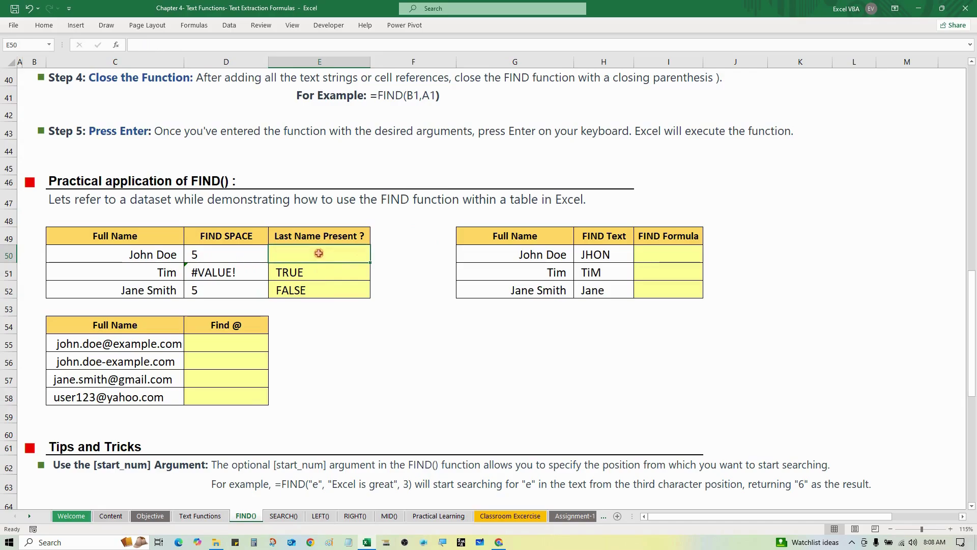
{"action": "type", "text": "if"}
{"action": "key", "text": "Tab"}
{"action": "key", "text": "Left"}
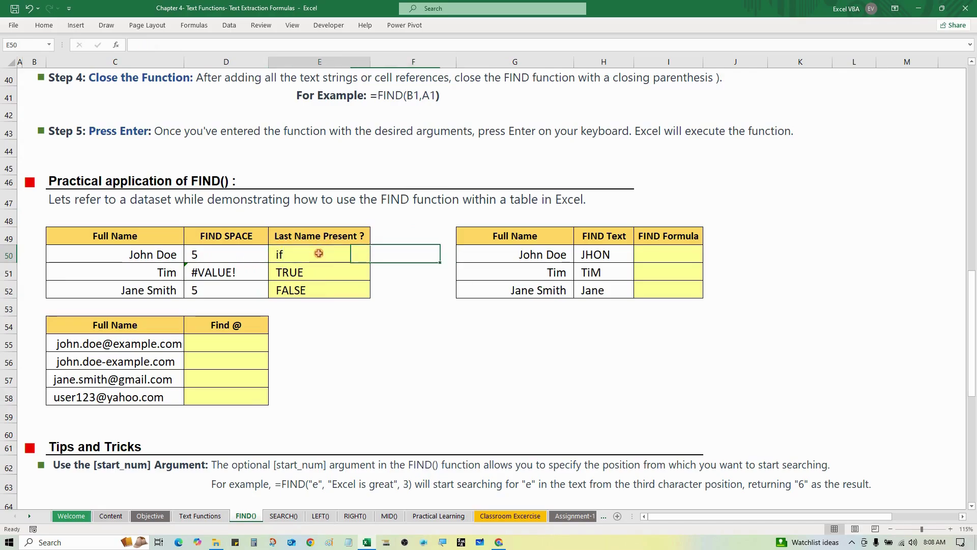
{"action": "key", "text": "F2"}
{"action": "key", "text": "Escape"}
- In E50, begin an IF formula that uses ISERROR(D50) as its logical test
{"action": "type", "text": "="}
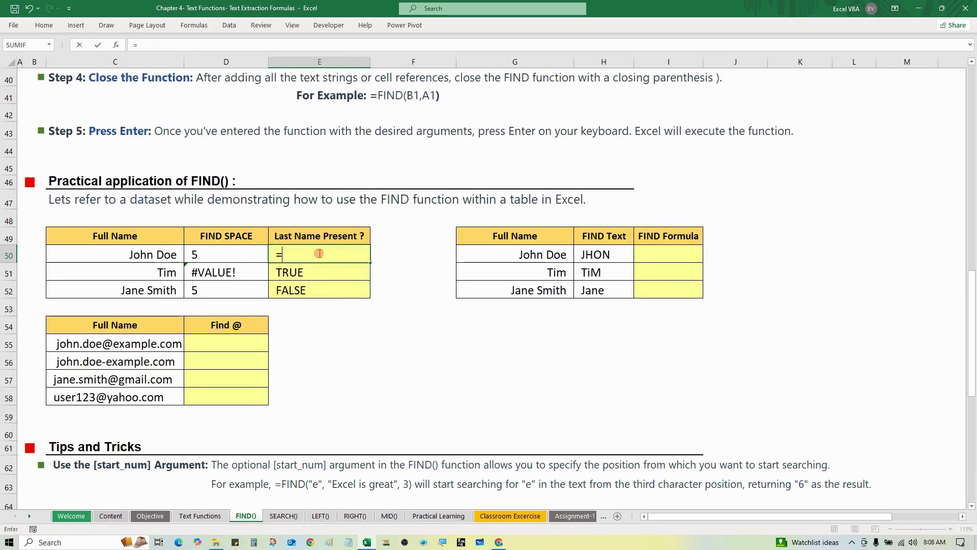
{"action": "type", "text": "if"}
{"action": "key", "text": "Tab"}
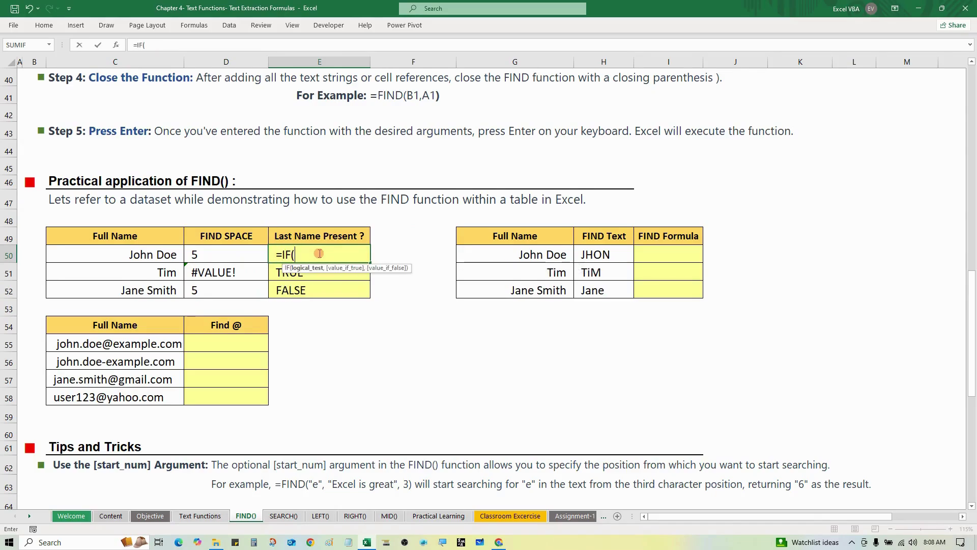
{"action": "type", "text": "ise"}
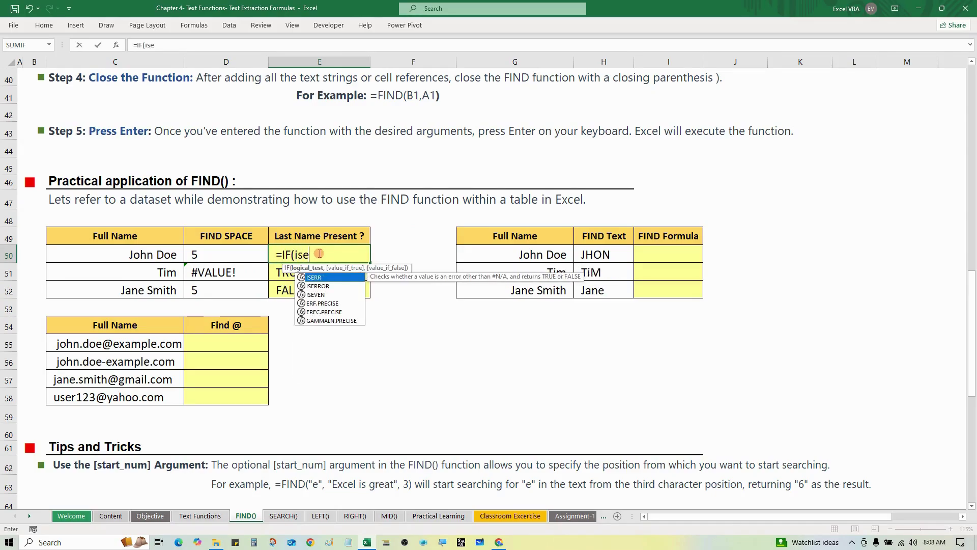
{"action": "key", "text": "Tab"}
{"action": "key", "text": "Left"}
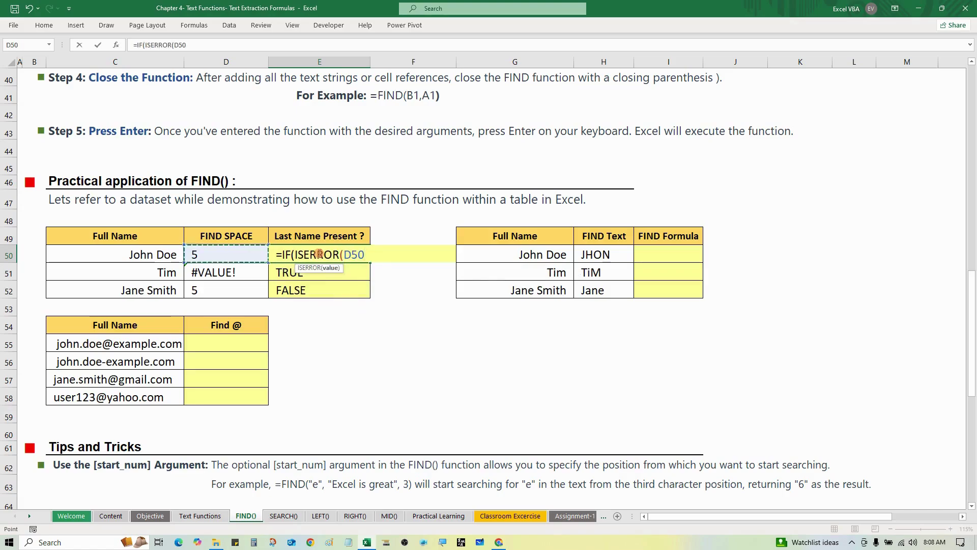
{"action": "type", "text": "),"}
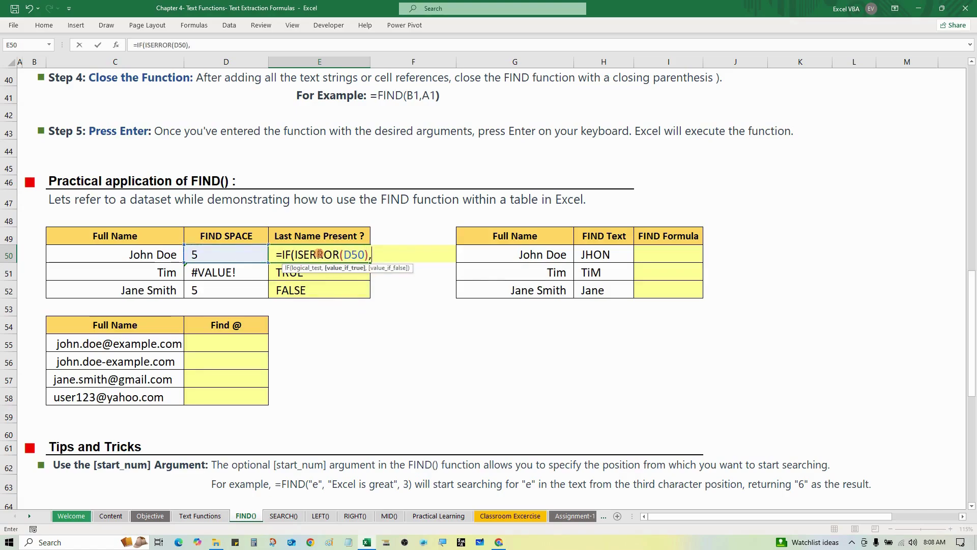
- Set the value-if-true argument of the IF formula in E50 to "Last name present"
{"action": "type", "text": "\"\""}
{"action": "type", "text": "Last "}
{"action": "type", "text": "name prese"}
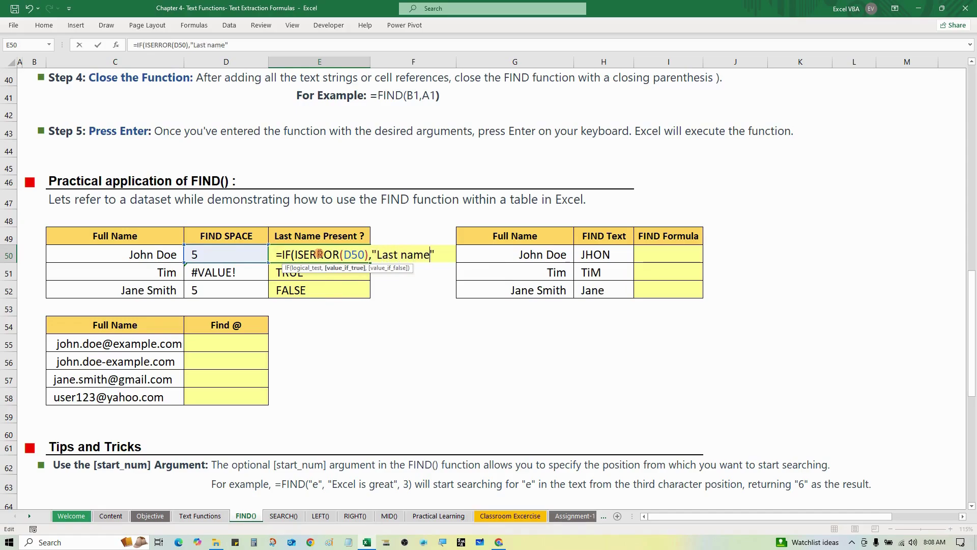
{"action": "type", "text": "nt"}
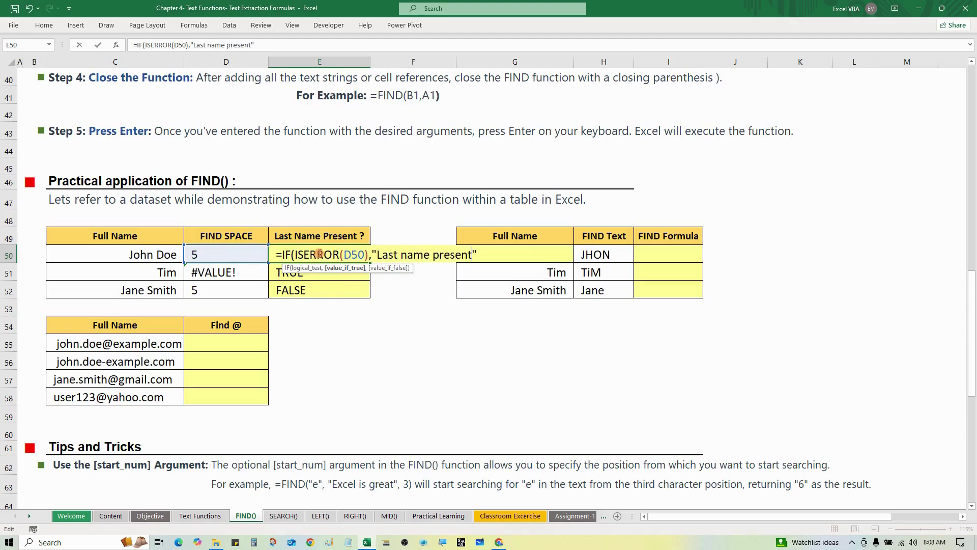
{"action": "key", "text": "Right"}
- Add "Not Present)" as the value-if-false argument in E50's IF formula and commit the formula
{"action": "type", "text": ",\"\""}
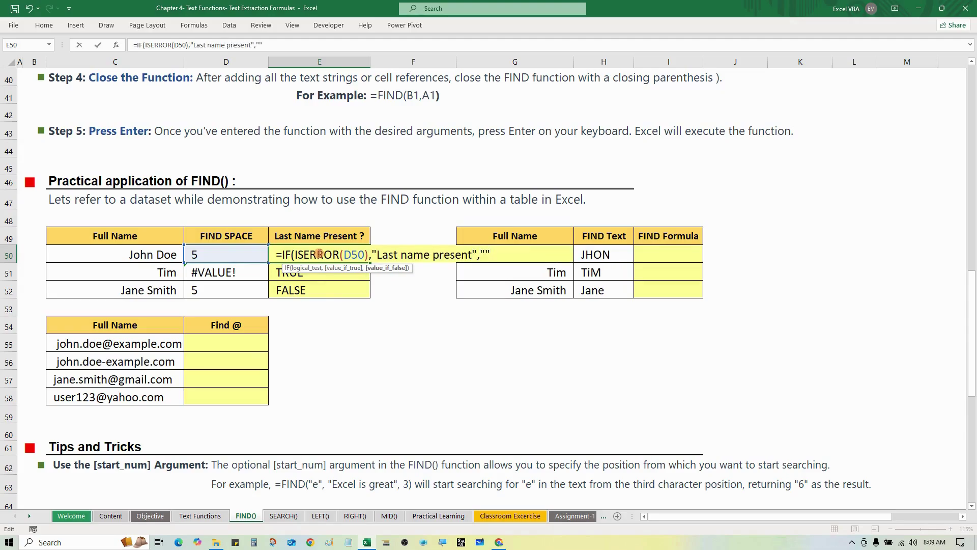
{"action": "key", "text": "Return"}
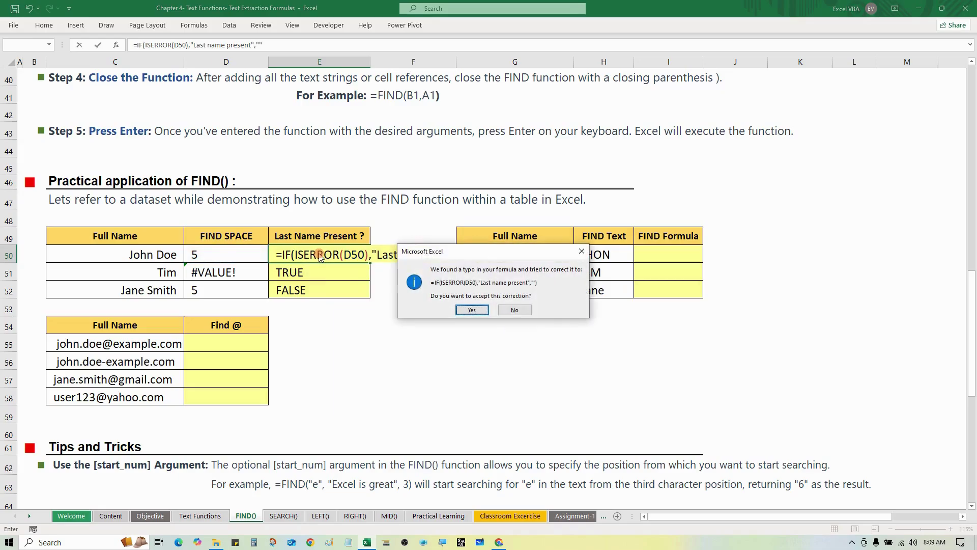
{"action": "key", "text": "n"}
{"action": "key", "text": "Return"}
{"action": "key", "text": "Left"}
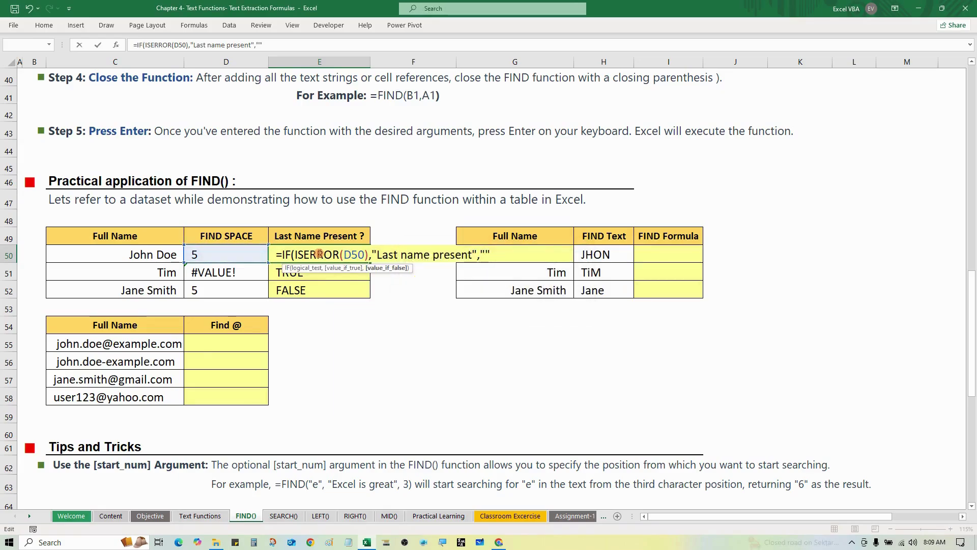
{"action": "type", "text": "Not Present)"}
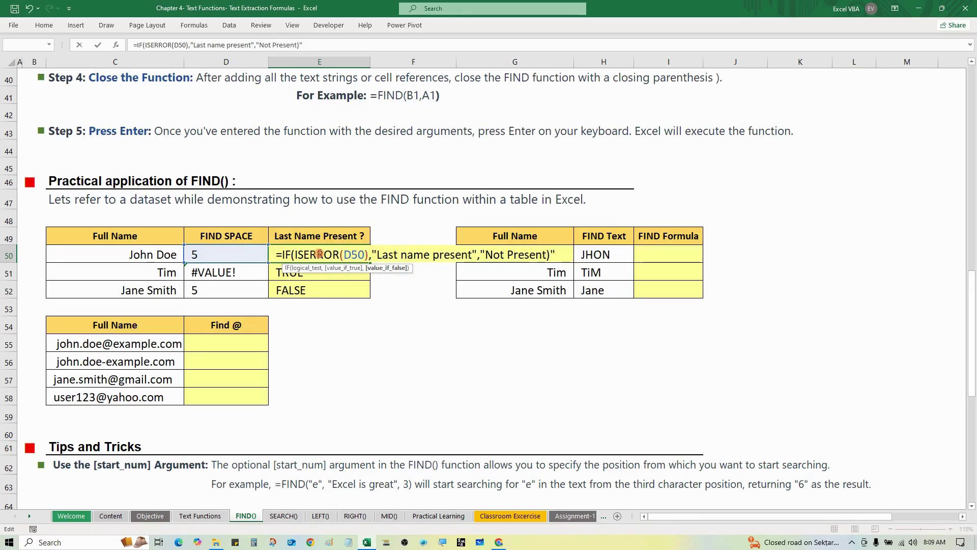
{"action": "key", "text": "Return"}
{"action": "key", "text": "Return"}
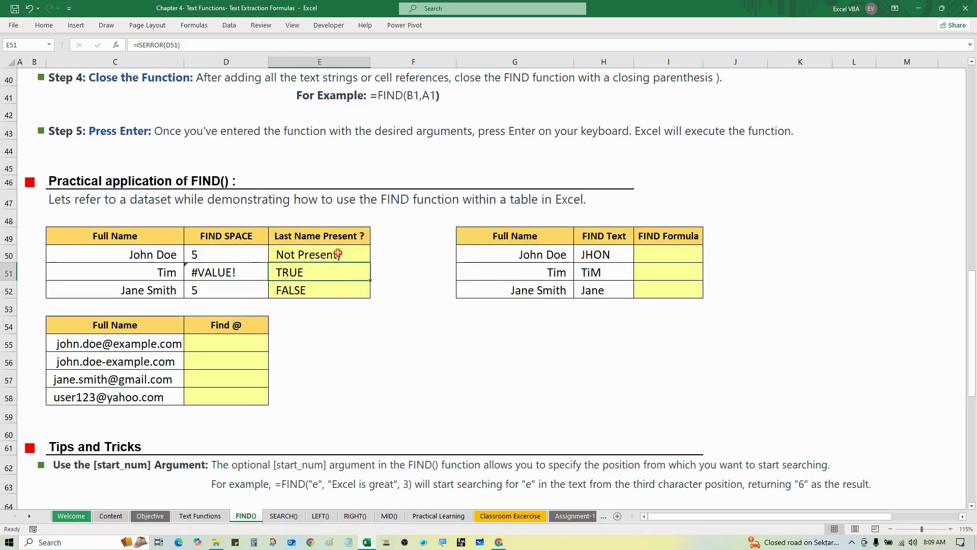
- Edit the formula in E50 to remove the stray closing parenthesis inside the "Not Present)" text
{"action": "left_click", "coordinate": [319, 253]}
{"action": "double_click", "coordinate": [319, 253]}
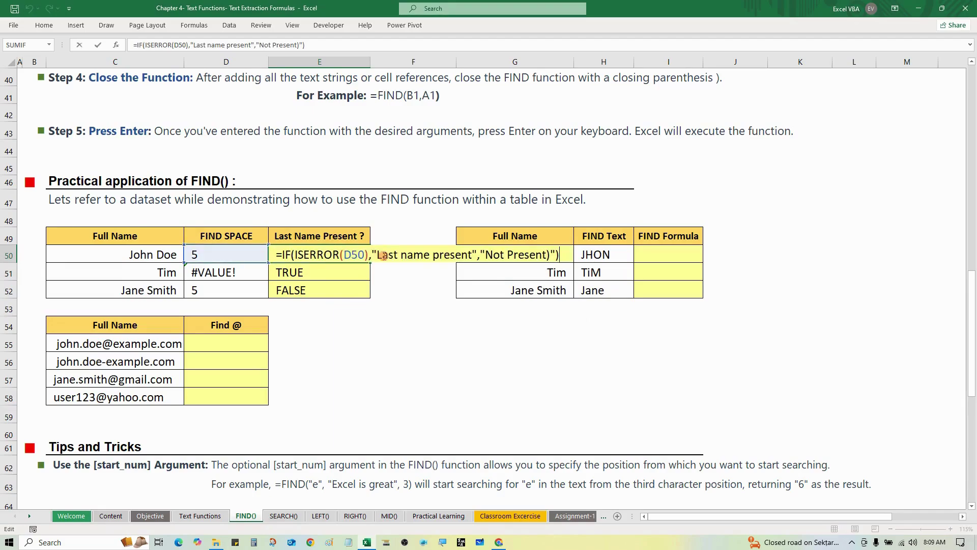
{"action": "left_click", "coordinate": [547, 254]}
{"action": "key", "text": "Delete"}
{"action": "key", "text": "Return"}
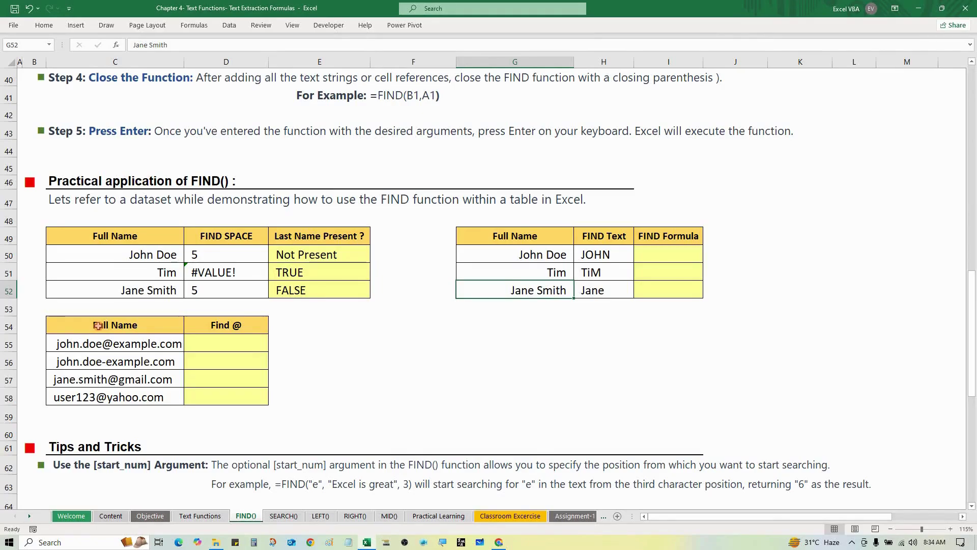
- Review the Full Name entries in G50:G52 and the FIND Text entries in H50:H52, especially H50
{"action": "left_click_drag", "start_coordinate": [504, 256], "coordinate": [509, 285]}
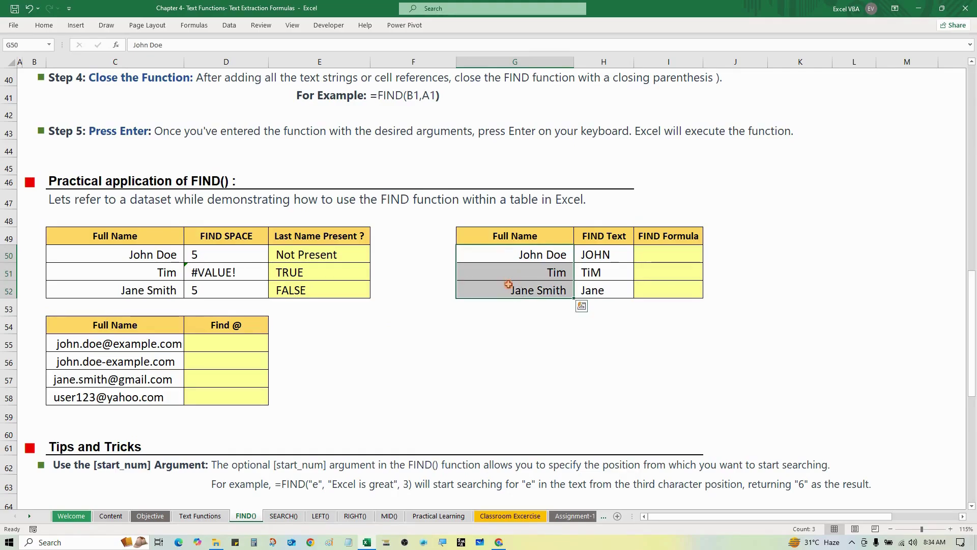
{"action": "left_click_drag", "start_coordinate": [599, 251], "coordinate": [604, 290]}
{"action": "left_click", "coordinate": [605, 254]}
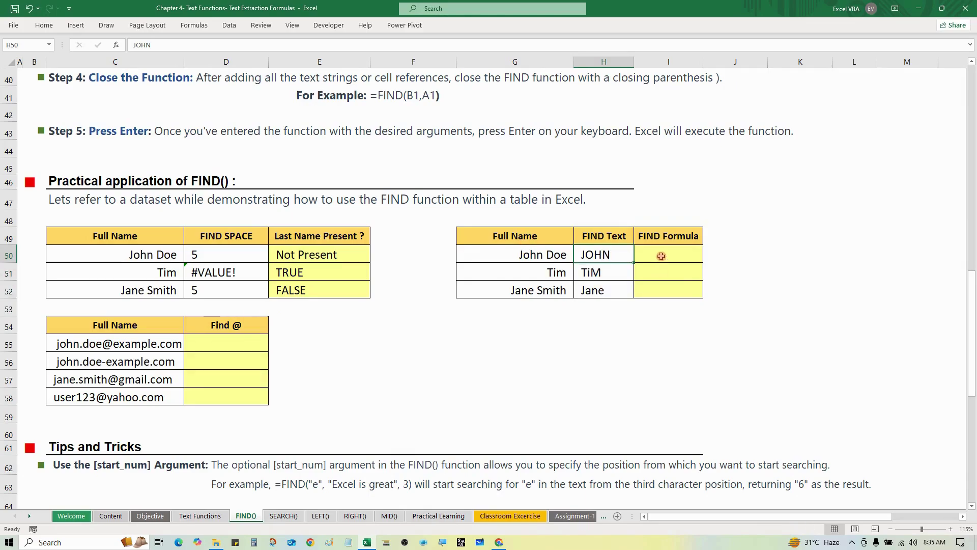
{"action": "mouse_move", "coordinate": [616, 251]}
{"action": "left_mouse_down"}
{"action": "mouse_move", "coordinate": [613, 289]}
{"action": "mouse_move", "coordinate": [613, 253]}
{"action": "left_mouse_up"}
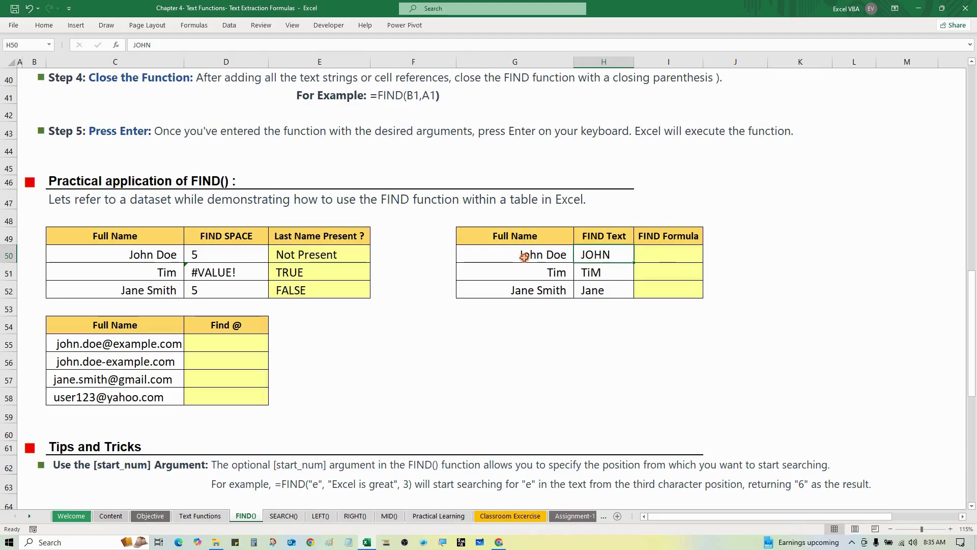
- In I50 under FIND Formula, enter =FIND(H50,G50) to search the full name for the FIND Text
{"action": "left_click", "coordinate": [655, 254]}
{"action": "type", "text": "="}
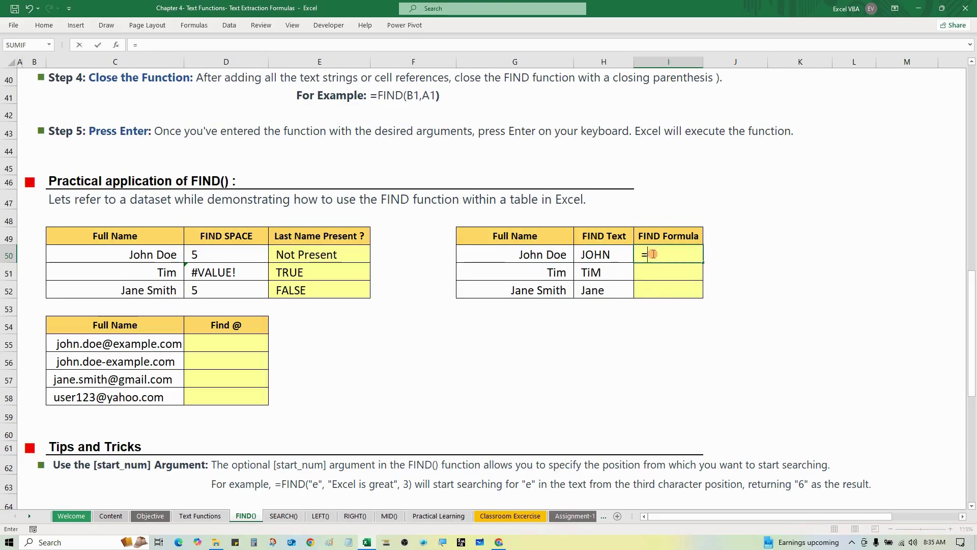
{"action": "type", "text": "FIND("}
{"action": "key", "text": "Left"}
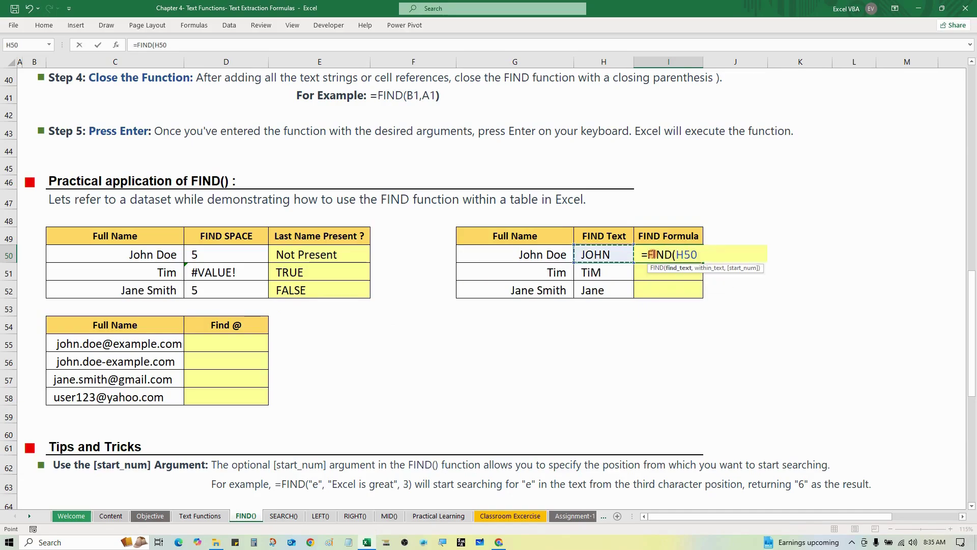
{"action": "key", "text": "Left"}
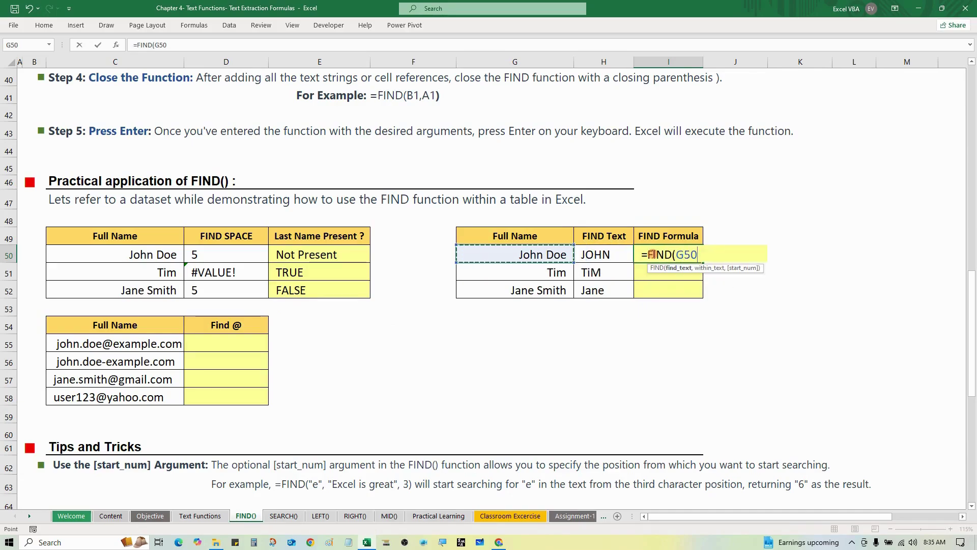
{"action": "key", "text": "Right"}
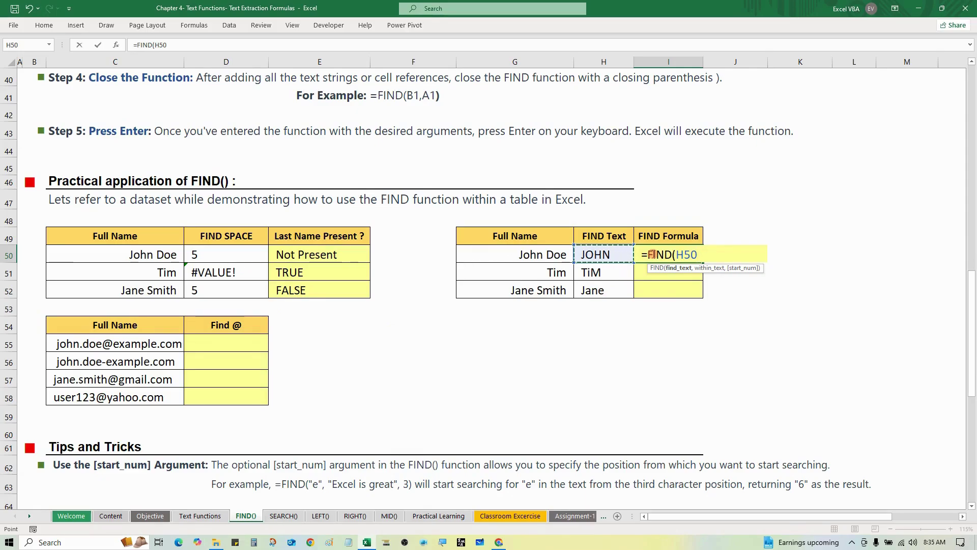
{"action": "type", "text": ","}
{"action": "key", "text": "Left"}
{"action": "key", "text": "Left"}
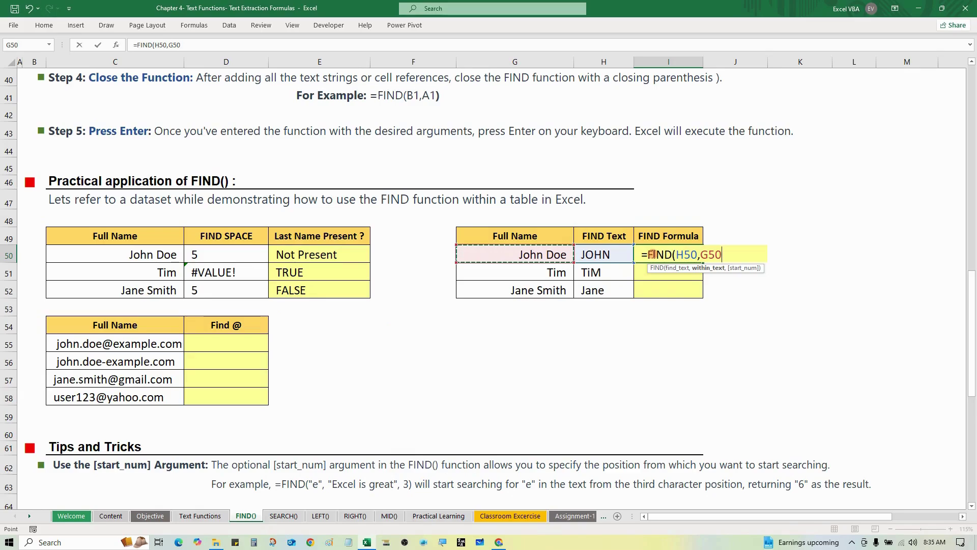
{"action": "key", "text": "Return"}
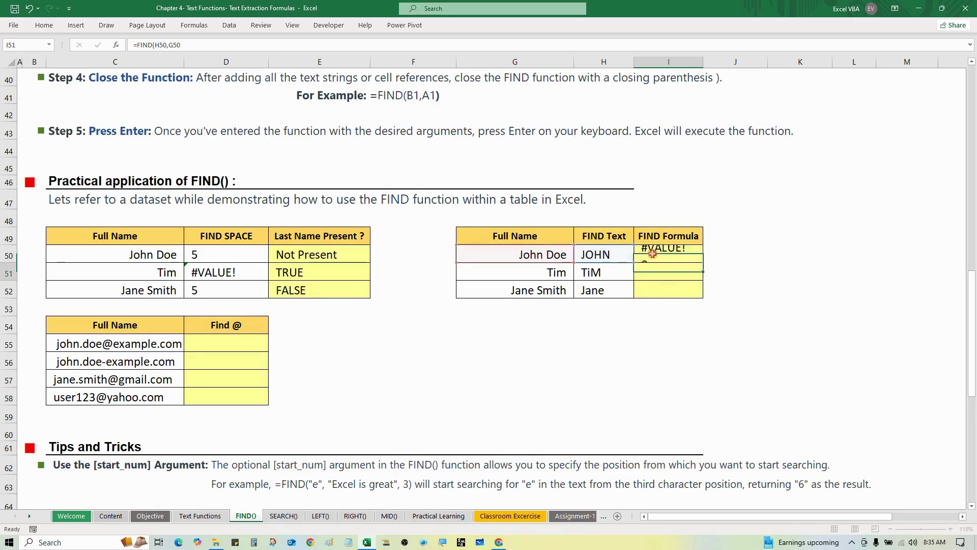
{"action": "left_click", "coordinate": [731, 265]}
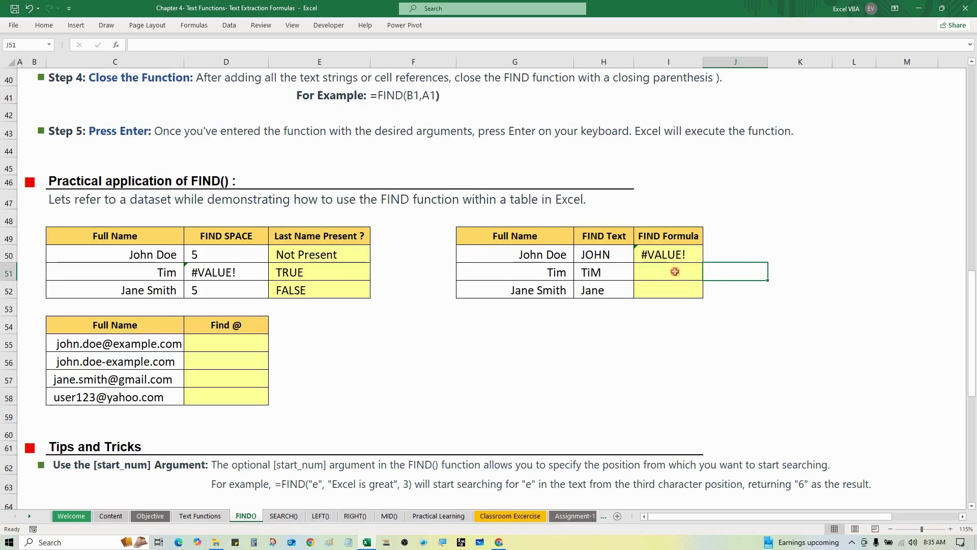
- Replace the uppercase FIND Text in H50 with the same first name capitalised exactly as in G50
{"action": "left_click", "coordinate": [605, 257]}
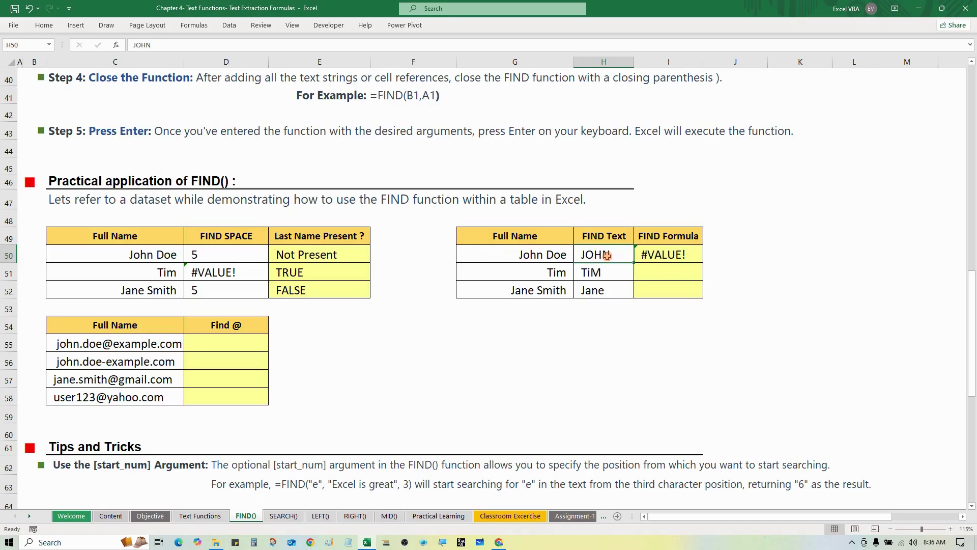
{"action": "type", "text": "jOH"}
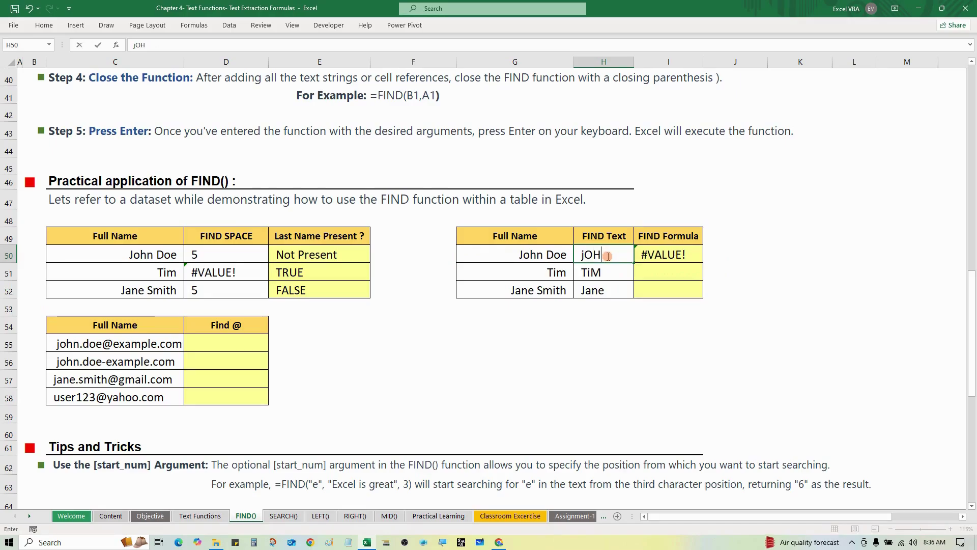
{"action": "type", "text": "N"}
{"action": "key", "text": "Escape"}
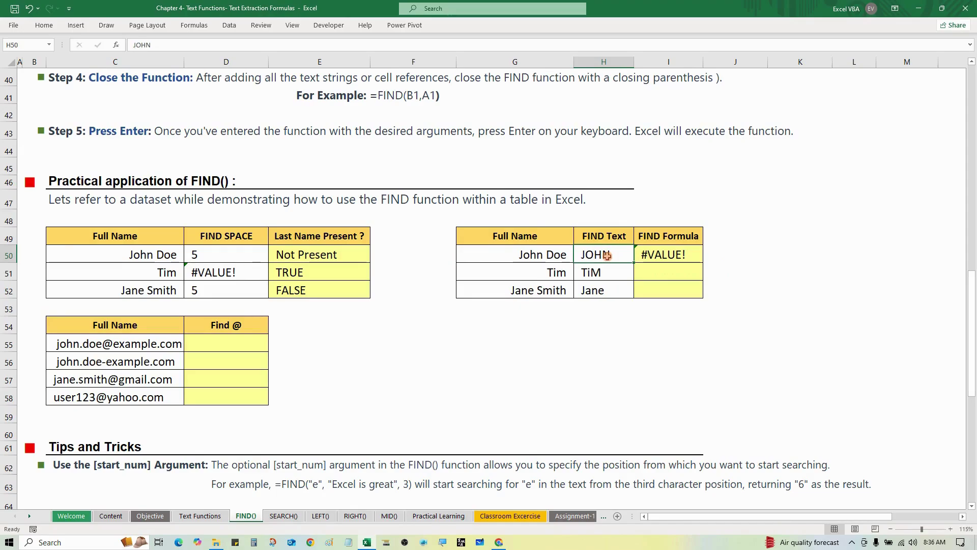
{"action": "type", "text": "John"}
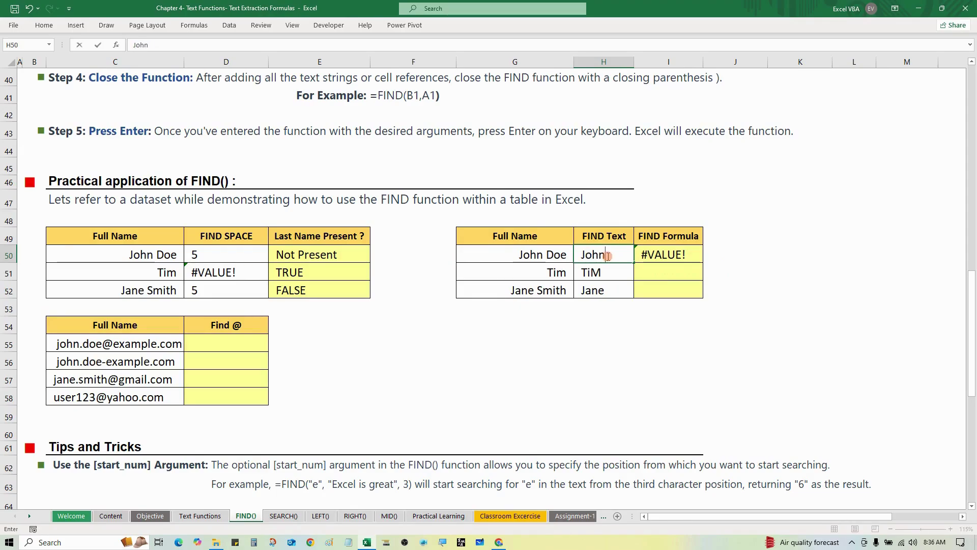
{"action": "key", "text": "Return"}
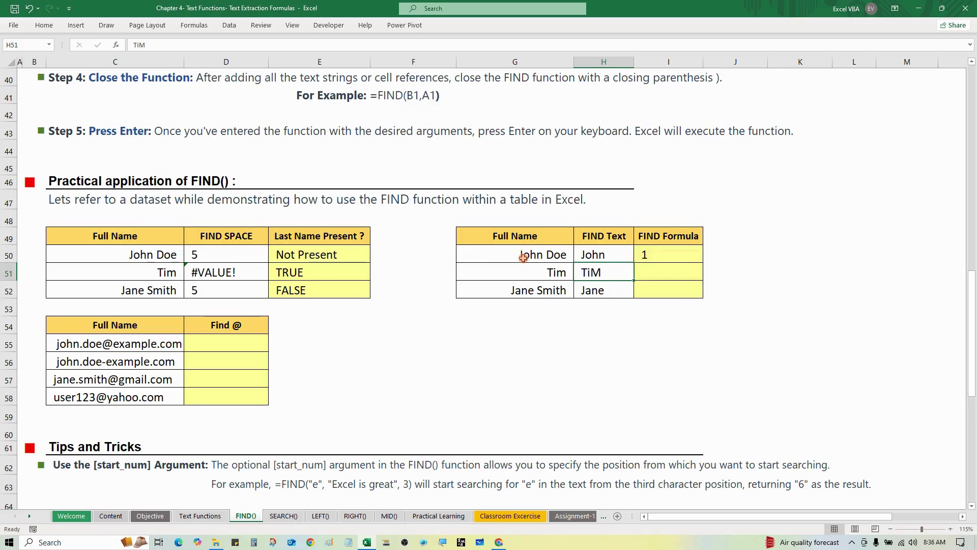
- Copy the FIND formula from I50 into I51 and inspect the cell references it uses
{"action": "left_click", "coordinate": [649, 273]}
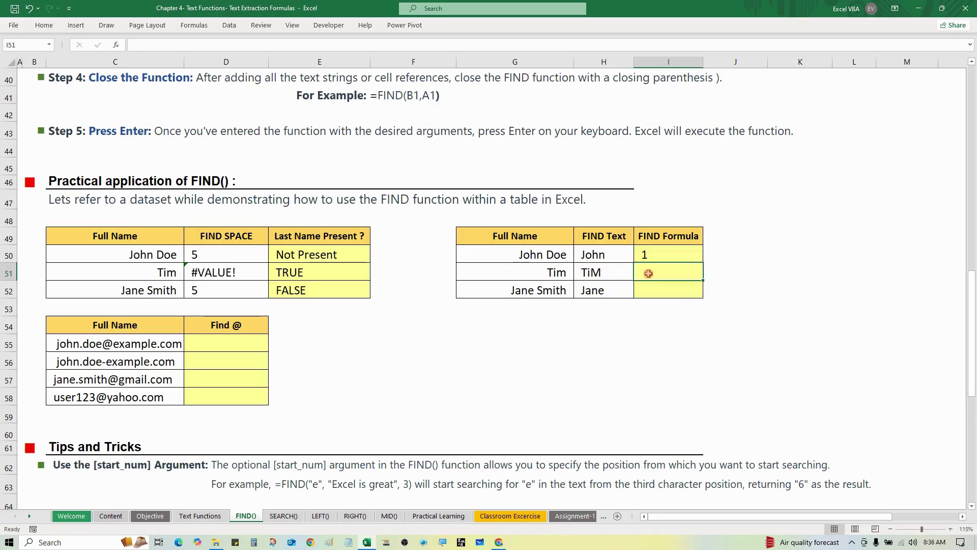
{"action": "key", "text": "ctrl+d"}
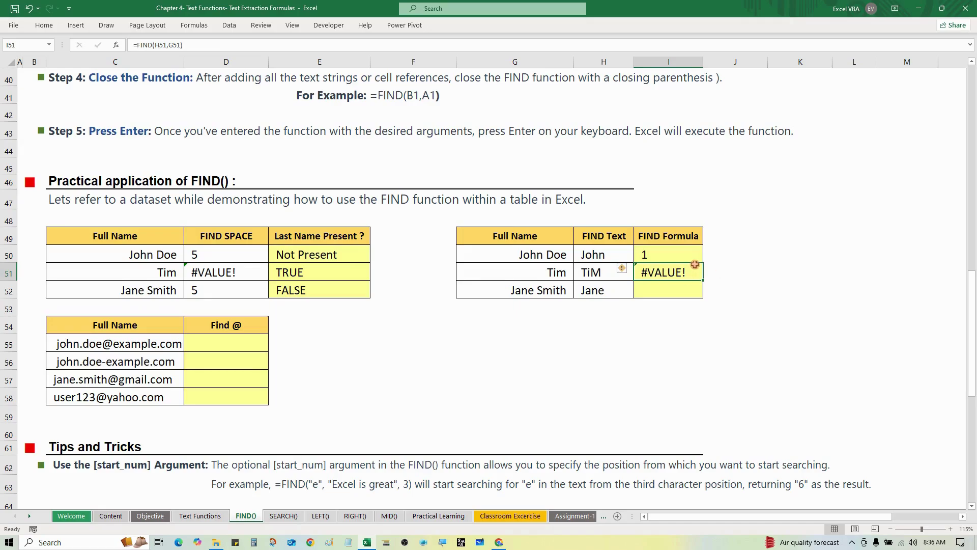
{"action": "left_click", "coordinate": [685, 253]}
{"action": "key", "text": "ctrl+c"}
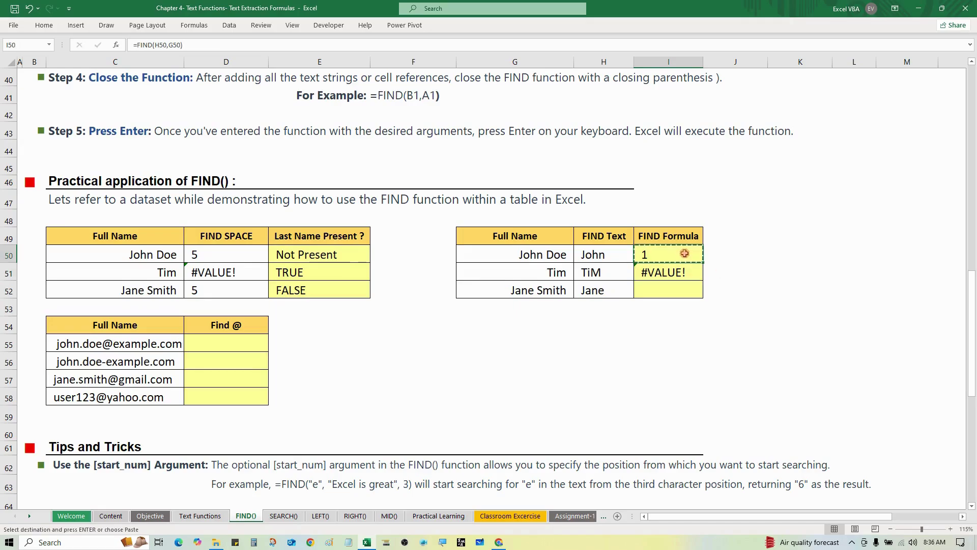
{"action": "key", "text": "Down"}
{"action": "key", "text": "ctrl+v"}
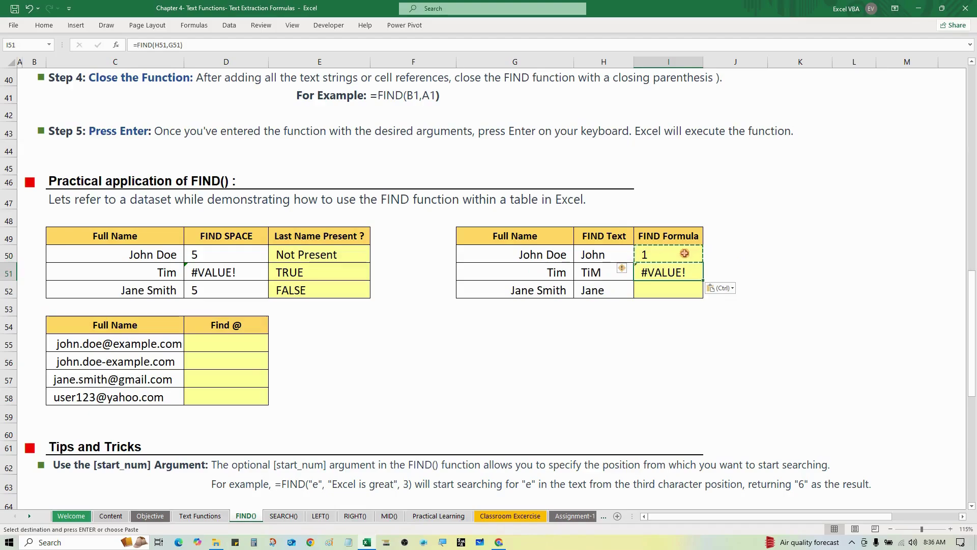
{"action": "key", "text": "Escape"}
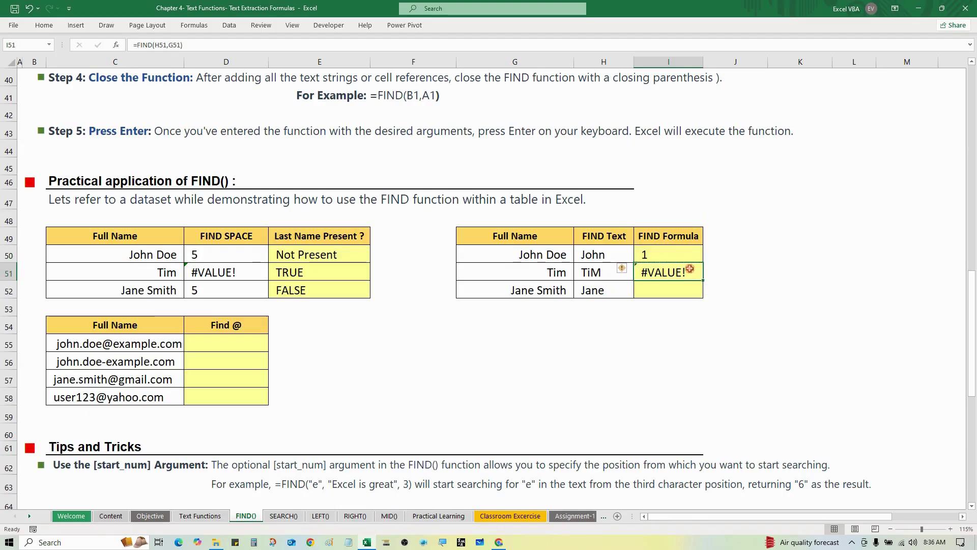
{"action": "double_click", "coordinate": [690, 269]}
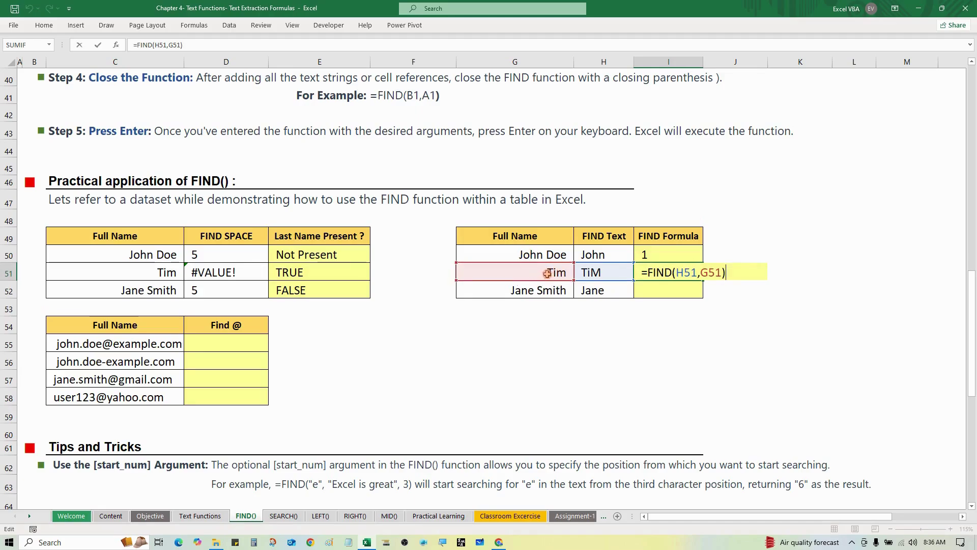
- Change the uppercase M in the FIND Text in H51 to lowercase m, matching the full name in G51
{"action": "left_click", "coordinate": [602, 274]}
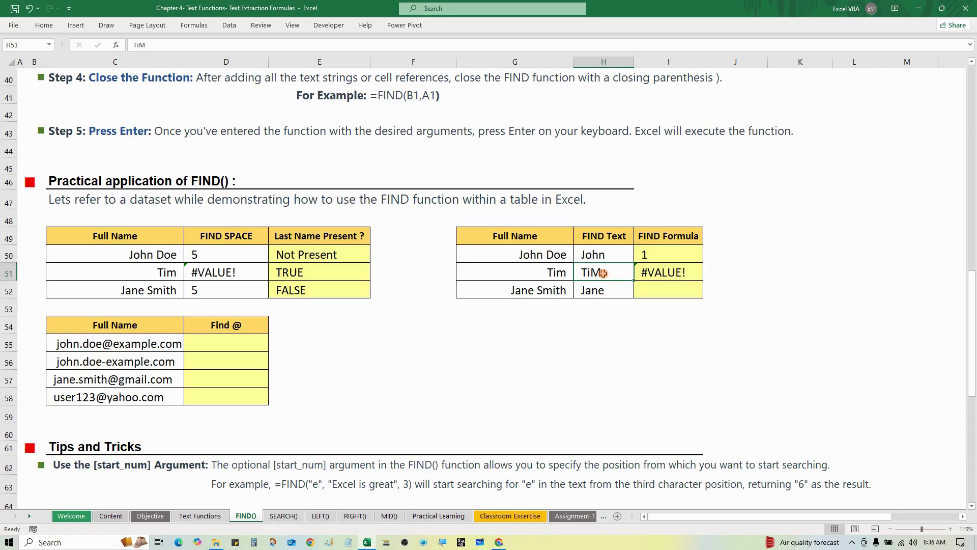
{"action": "double_click", "coordinate": [603, 273]}
{"action": "key", "text": "shift+Left"}
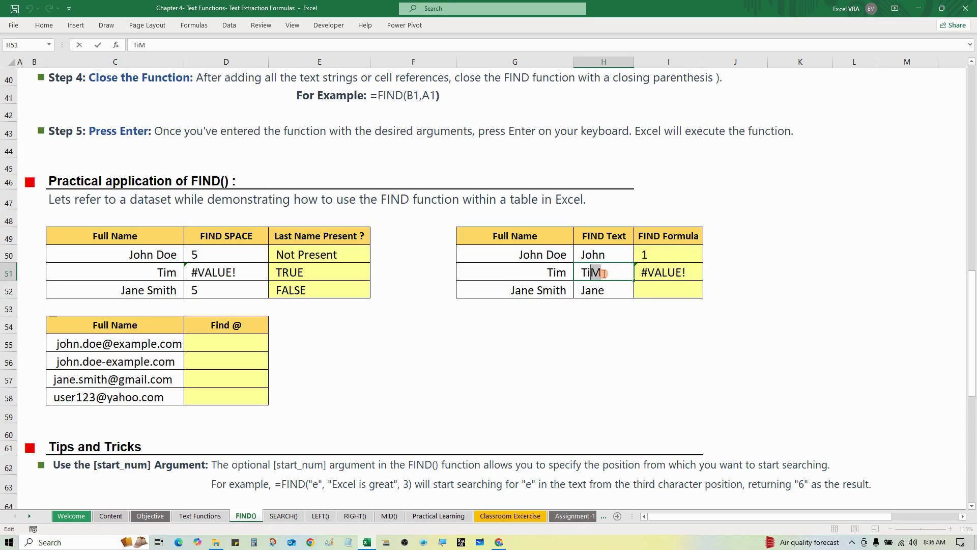
{"action": "type", "text": "m"}
{"action": "key", "text": "Return"}
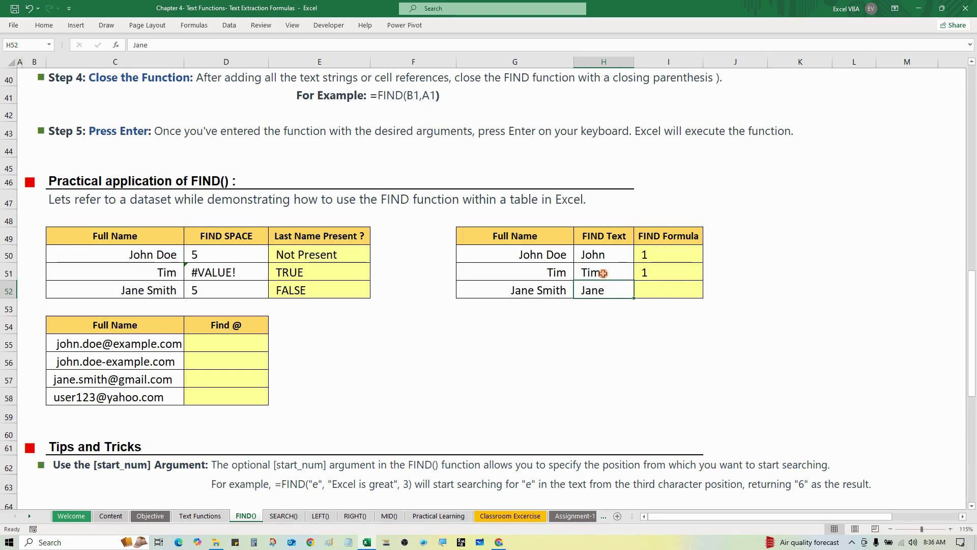
{"action": "left_click", "coordinate": [551, 274]}
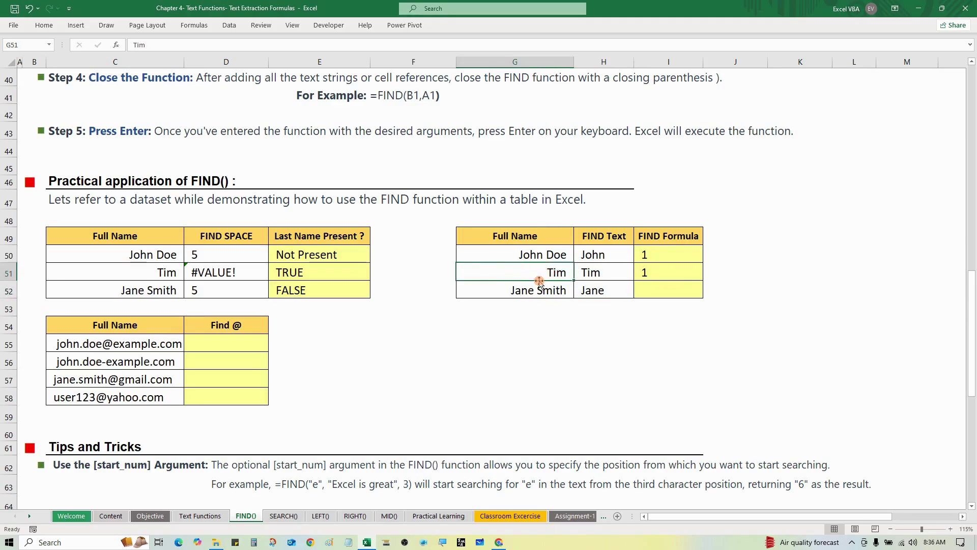
- Copy the FIND formula from I51 into I52 and inspect the cell references it uses
{"action": "left_click", "coordinate": [669, 289]}
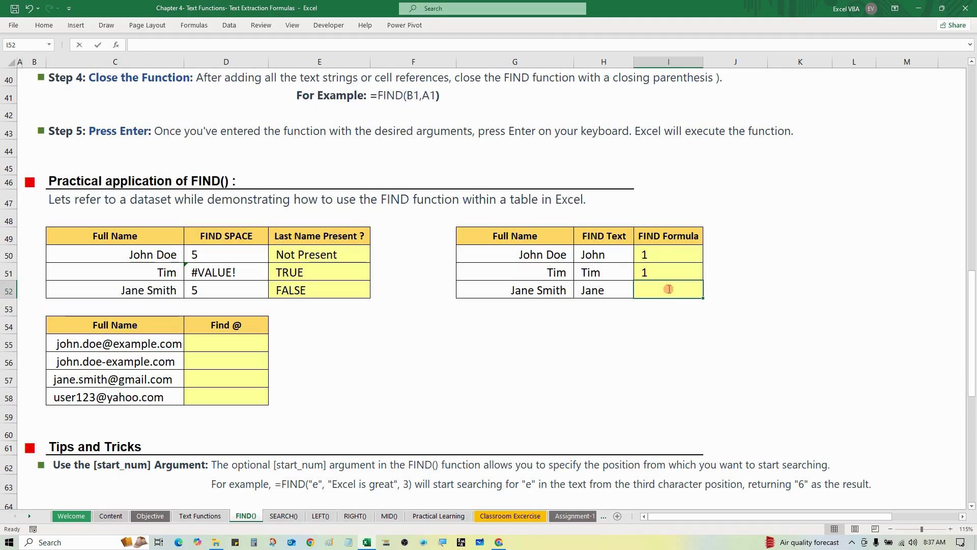
{"action": "type", "text": "="}
{"action": "key", "text": "Escape"}
{"action": "key", "text": "ctrl+d"}
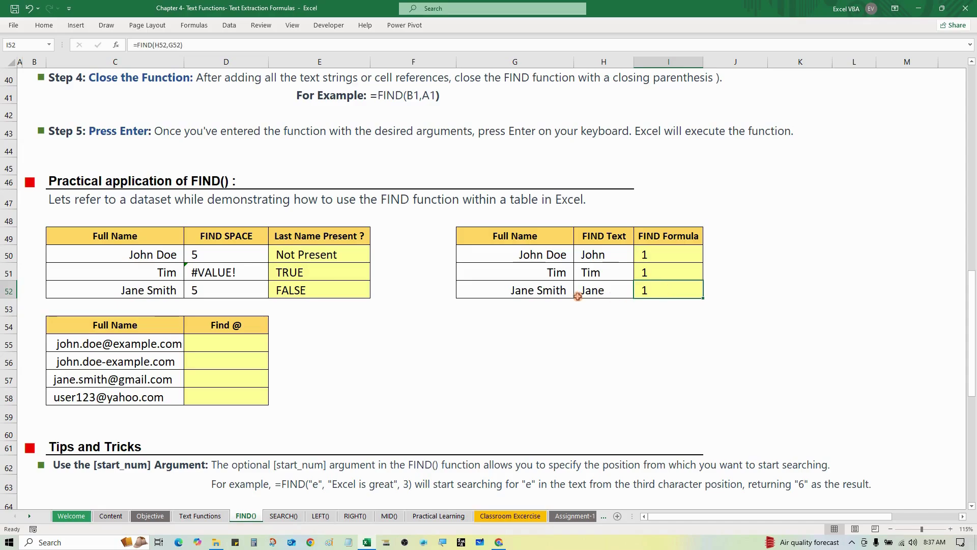
{"action": "left_click", "coordinate": [658, 273]}
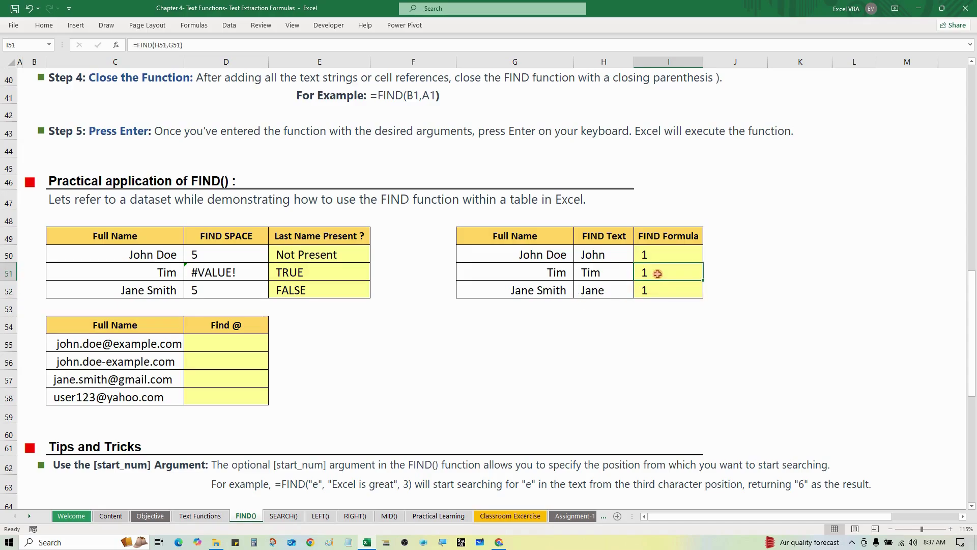
{"action": "key", "text": "ctrl+c"}
{"action": "key", "text": "Down"}
{"action": "key", "text": "ctrl+v"}
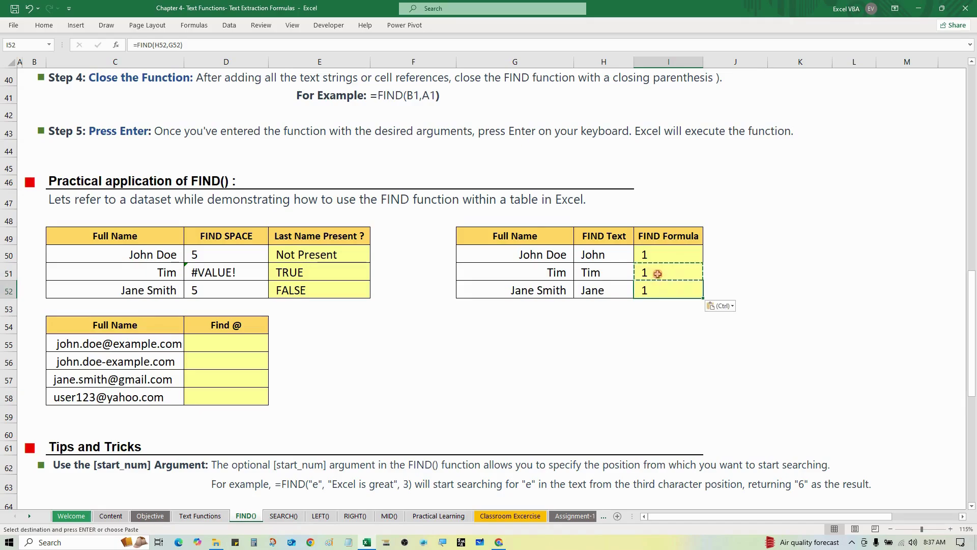
{"action": "key", "text": "Escape"}
{"action": "key", "text": "F2"}
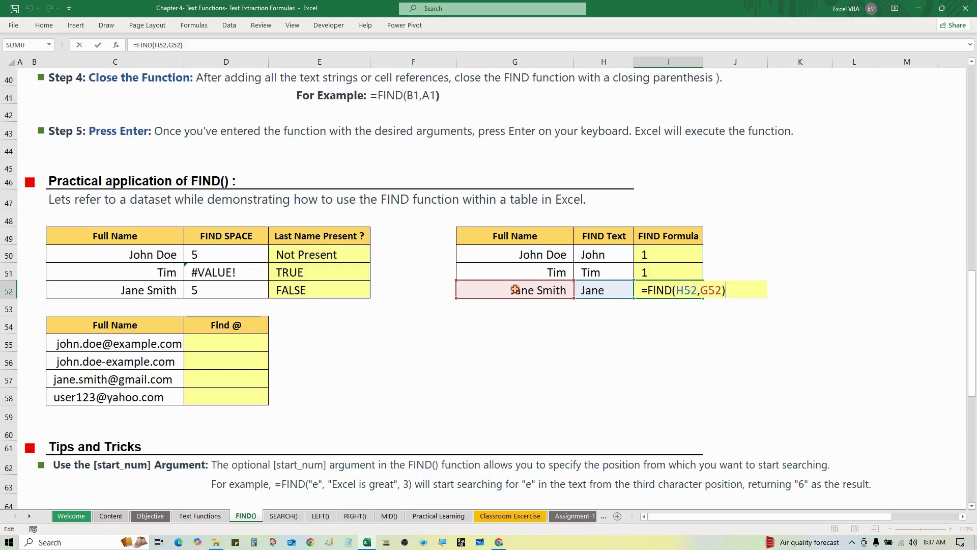
{"action": "key", "text": "Return"}
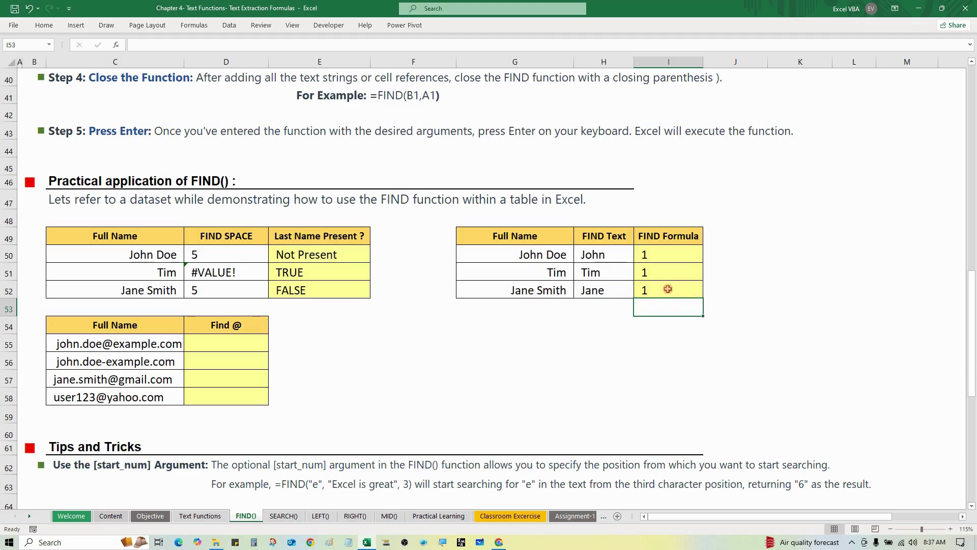
- Look over the e-mail entries in C55:C58 and enter =FIND("@",C55) in D55 under Find @
{"action": "left_click", "coordinate": [207, 344]}
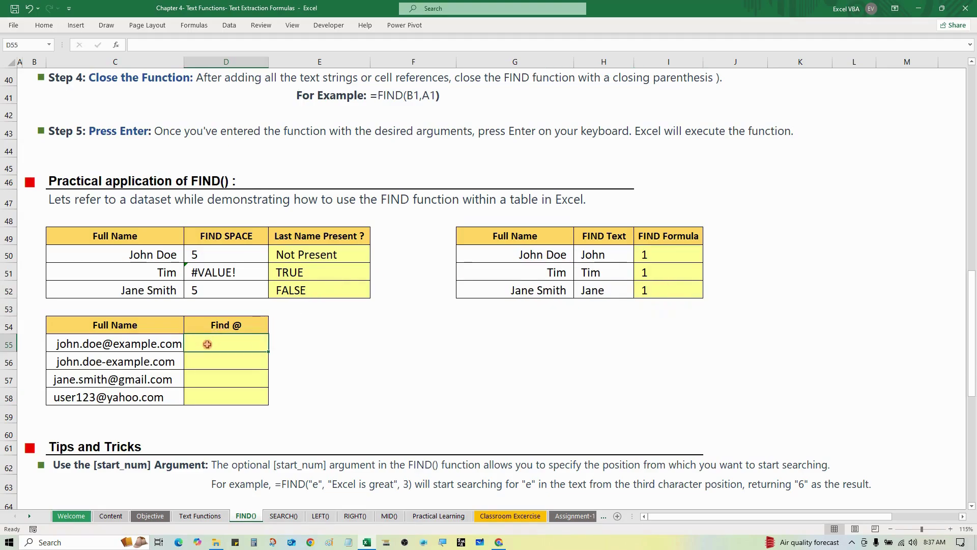
{"action": "left_click_drag", "start_coordinate": [153, 343], "coordinate": [156, 400]}
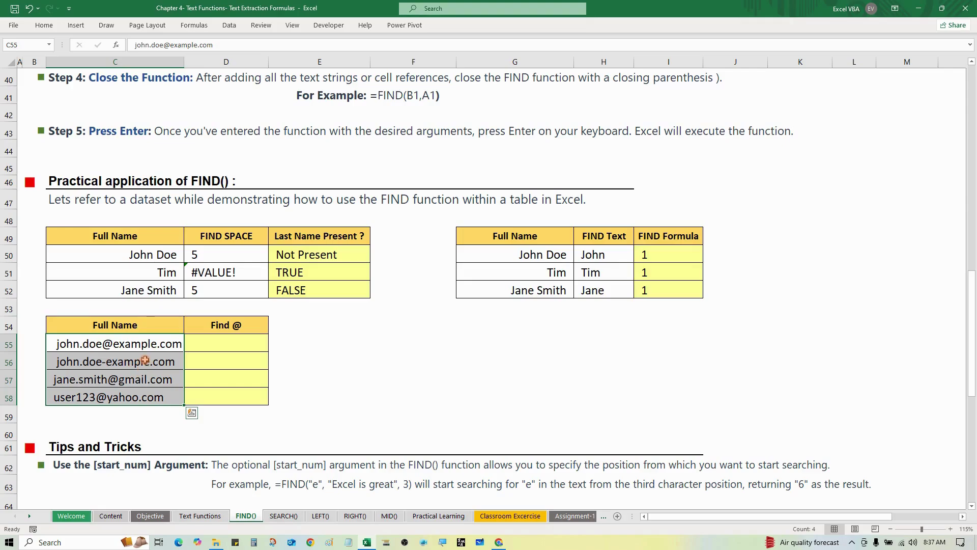
{"action": "left_click", "coordinate": [211, 347]}
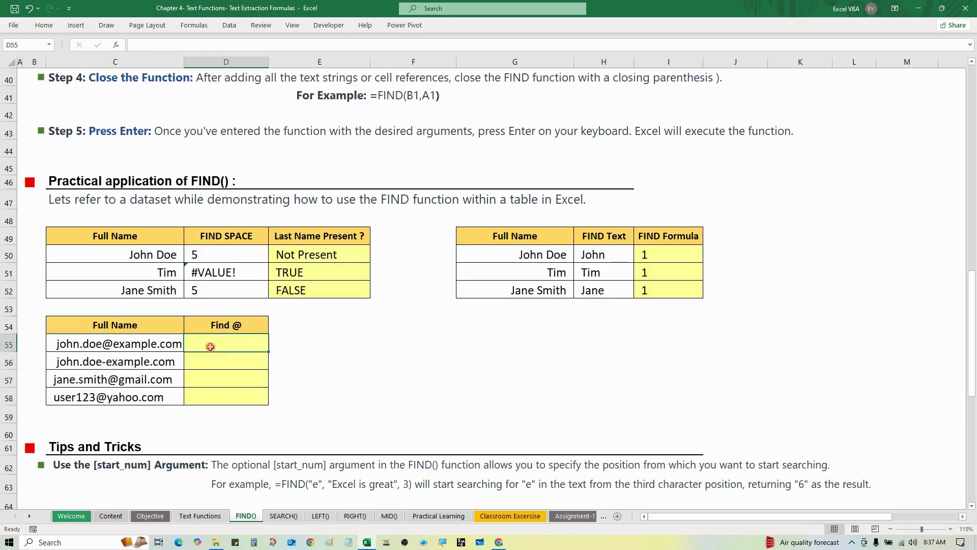
{"action": "type", "text": "=fin"}
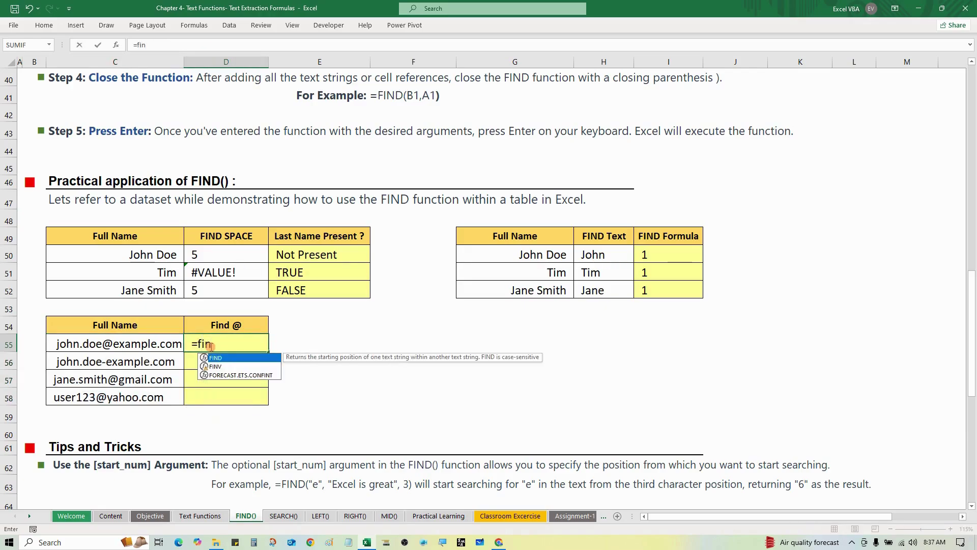
{"action": "key", "text": "Tab"}
{"action": "type", "text": "\"\""}
{"action": "key", "text": "F2"}
{"action": "key", "text": "Left"}
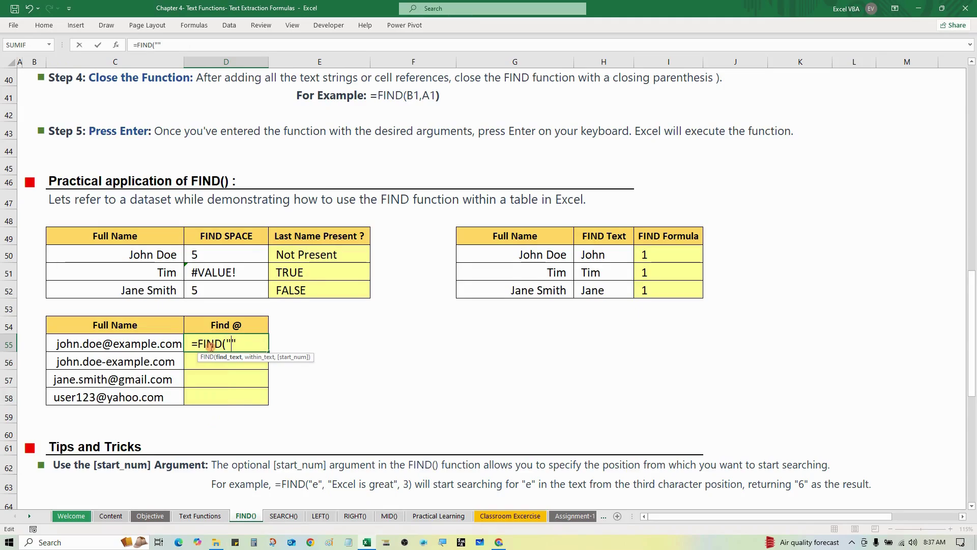
{"action": "type", "text": "@\","}
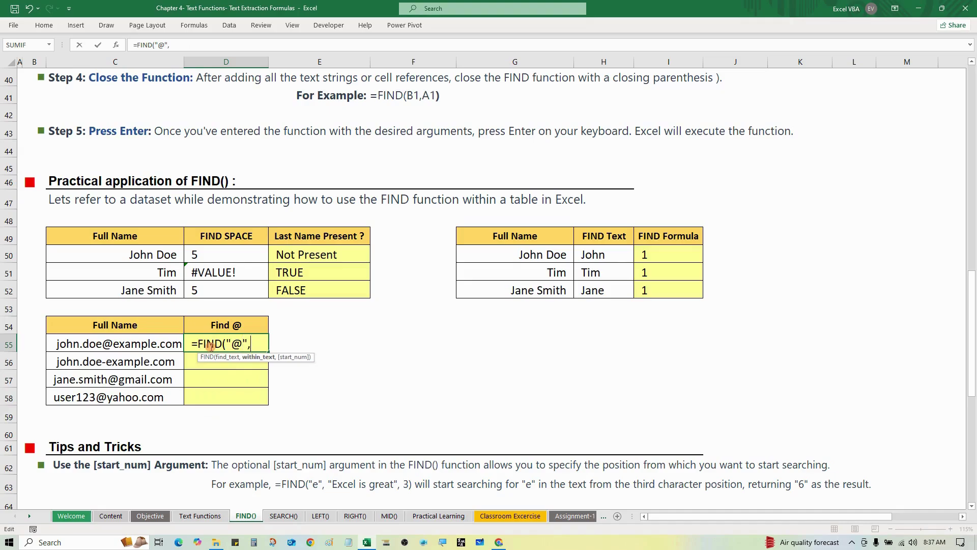
{"action": "key", "text": "Left"}
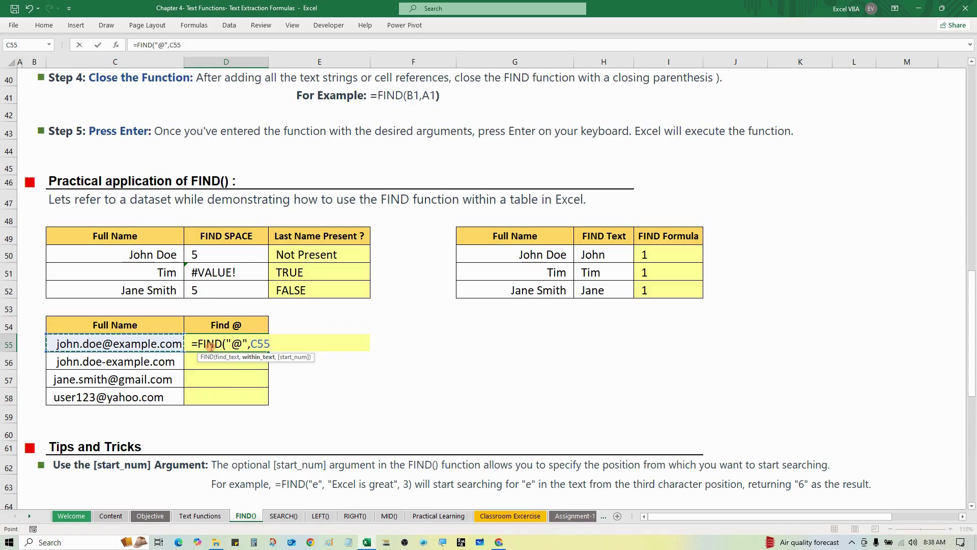
{"action": "key", "text": "ctrl+Return"}
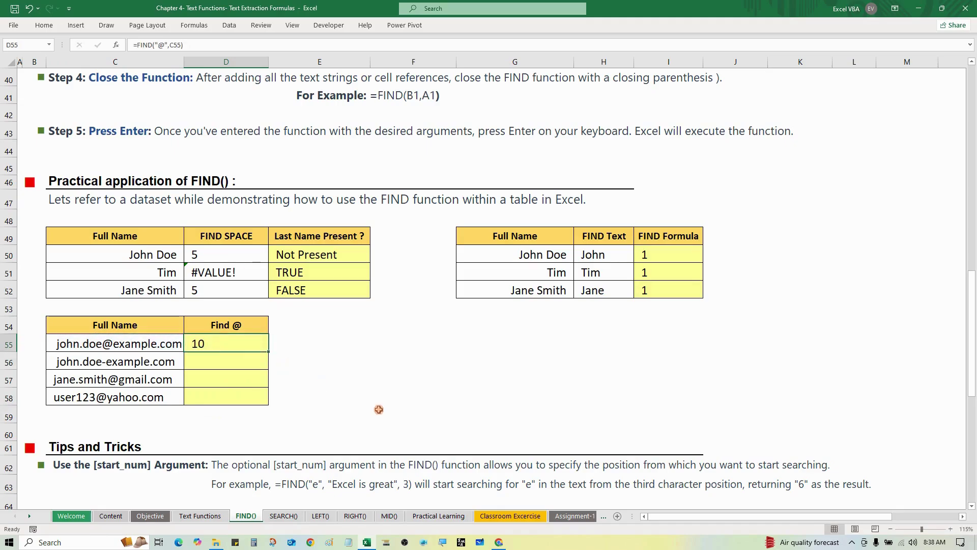
- Copy the FIND formula from D55 into D56:D58 and check the e-mail entry and formula in row 56
{"action": "key", "text": "ctrl+c"}
{"action": "key", "text": "Left"}
{"action": "key", "text": "ctrl+Down"}
{"action": "key", "text": "Right"}
{"action": "key", "text": "ctrl+shift+Up"}
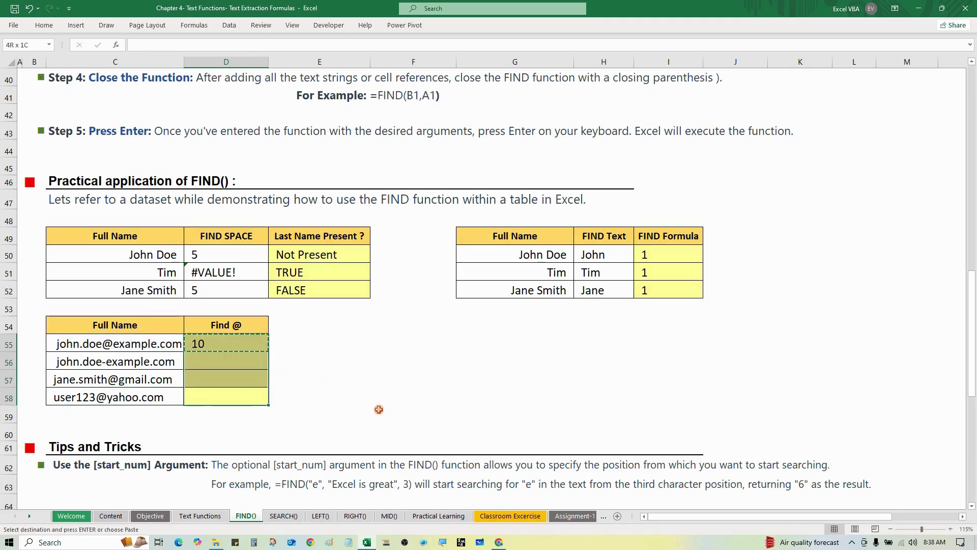
{"action": "key", "text": "shift+Down"}
{"action": "key", "text": "ctrl+v"}
{"action": "key", "text": "Up"}
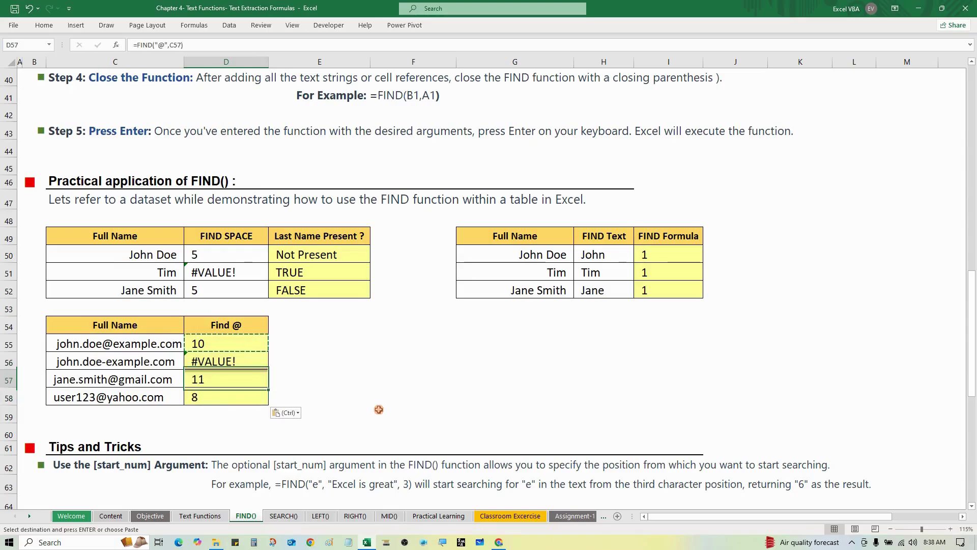
{"action": "key", "text": "Up"}
{"action": "key", "text": "Escape"}
{"action": "key", "text": "Left"}
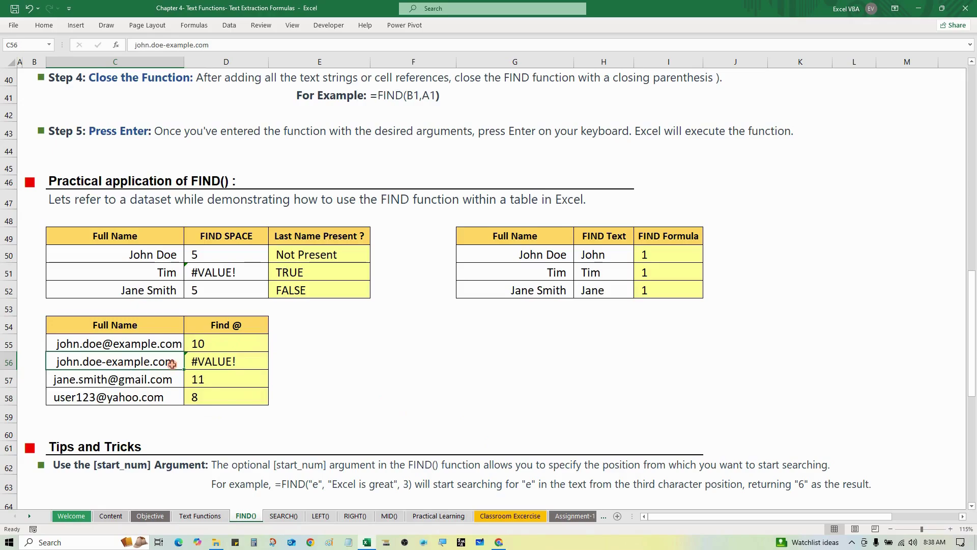
{"action": "left_click", "coordinate": [225, 362]}
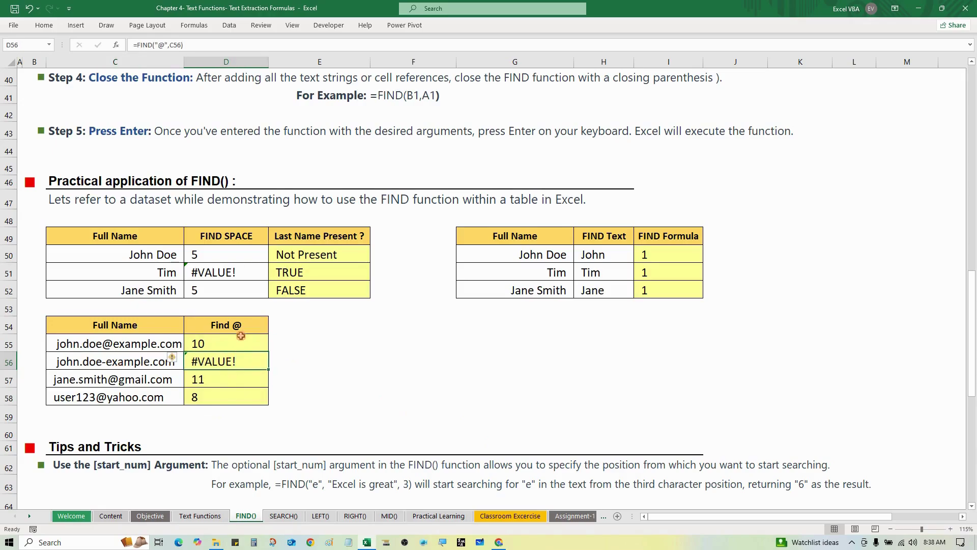